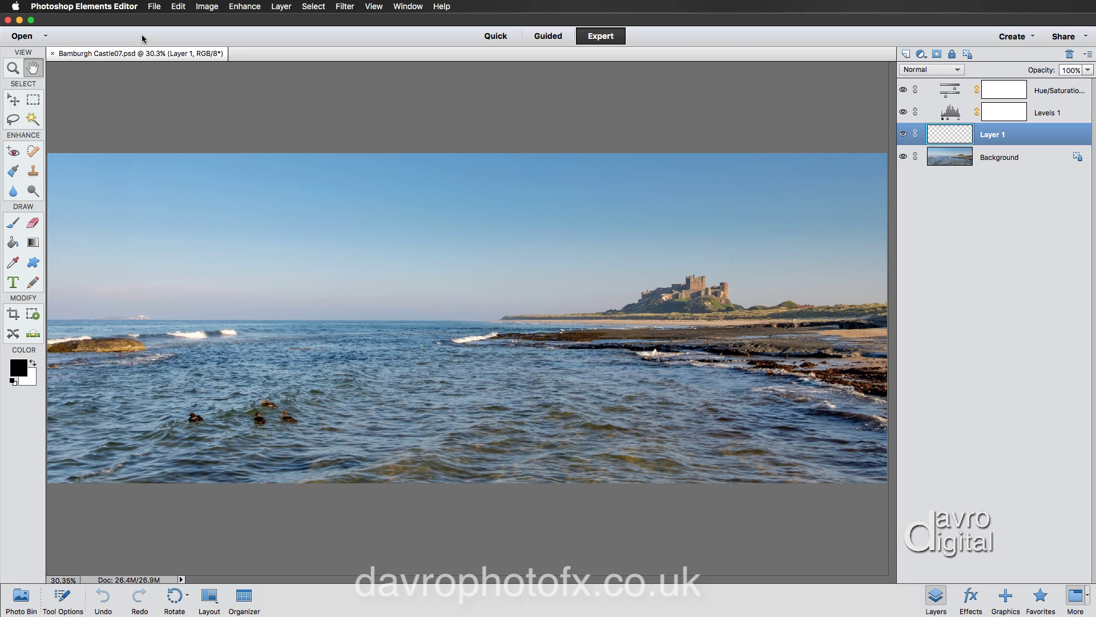
# Begin duplicating the image under the name Bamburgh Castle, and copy that name to the clipboard.
pyautogui.click(154, 7)
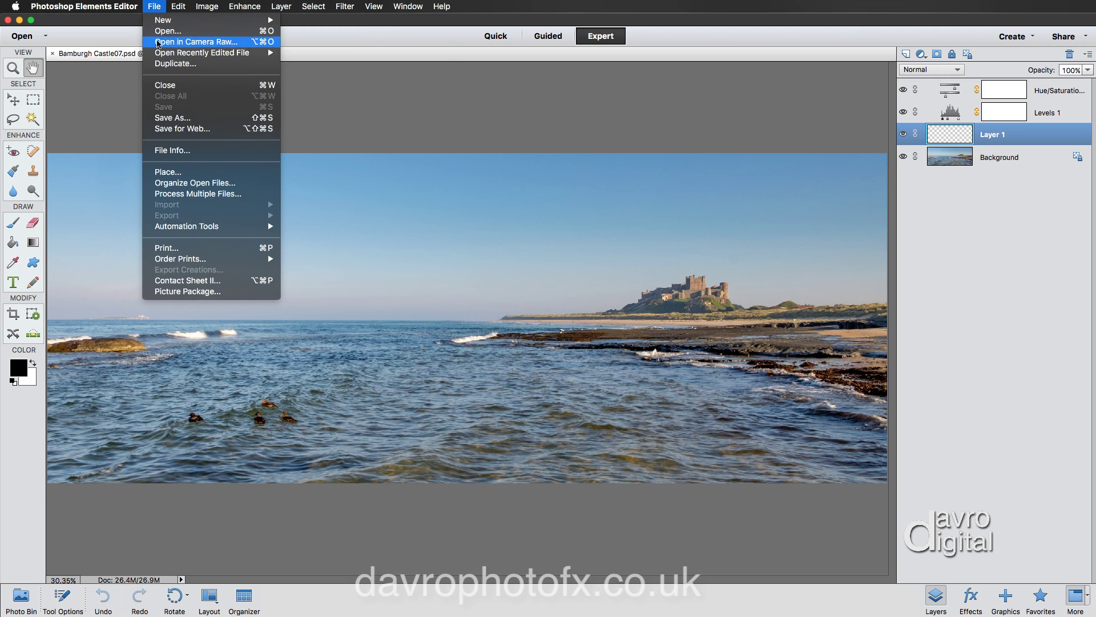
pyautogui.click(159, 63)
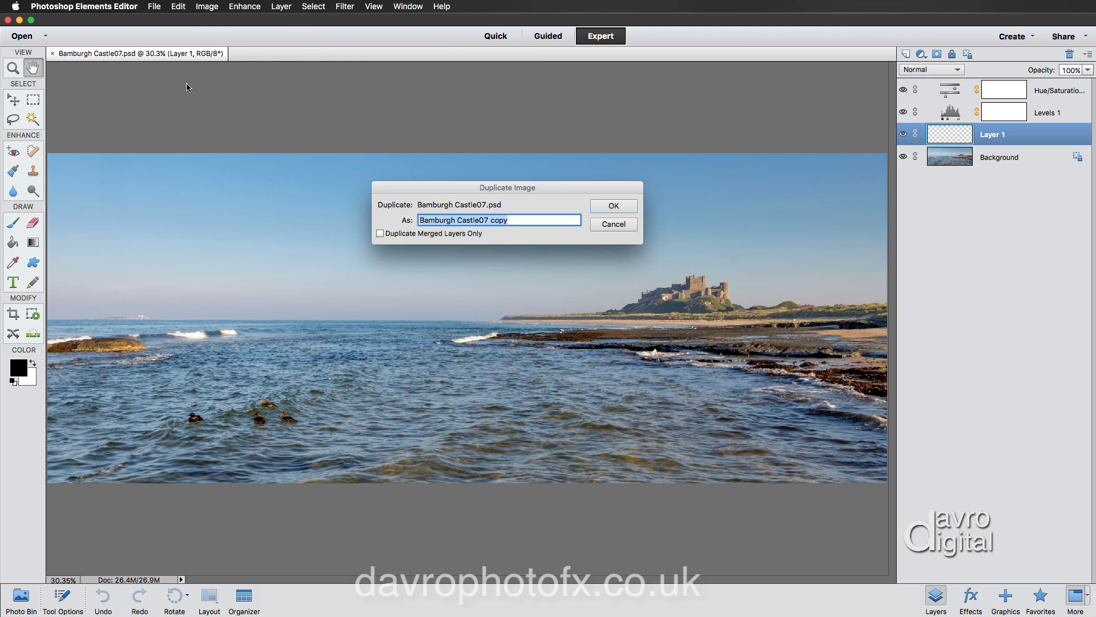
pyautogui.click(512, 220)
pyautogui.press('BackSpace')
pyautogui.press('BackSpace')
pyautogui.press('BackSpace')
pyautogui.press('BackSpace')
pyautogui.press('BackSpace')
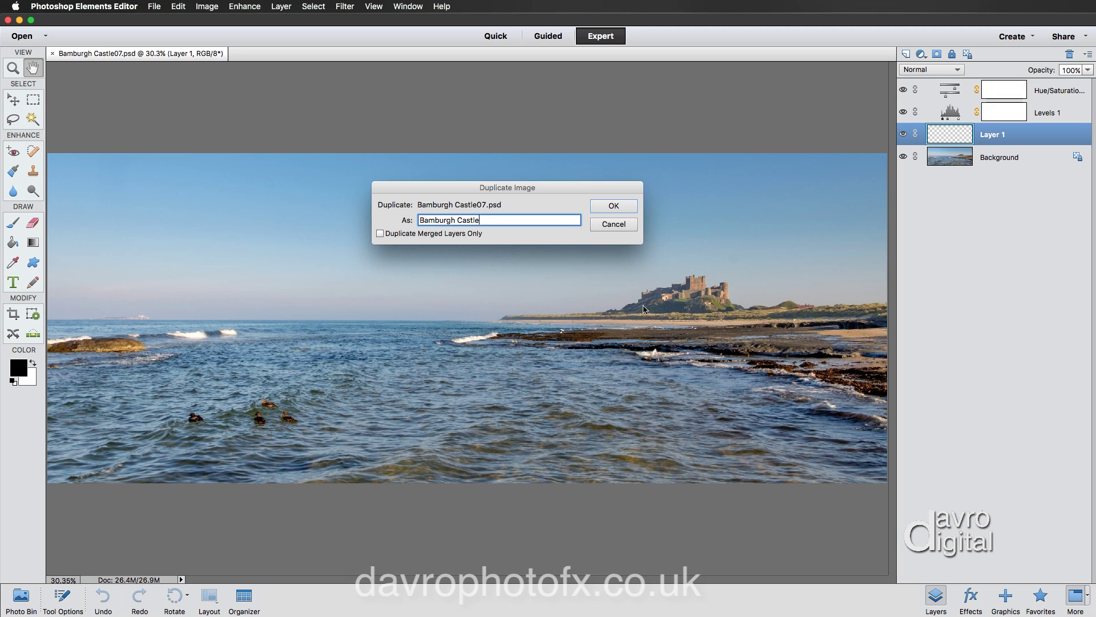
pyautogui.moveTo(484, 217); pyautogui.dragTo(407, 218)
pyautogui.click(178, 6)
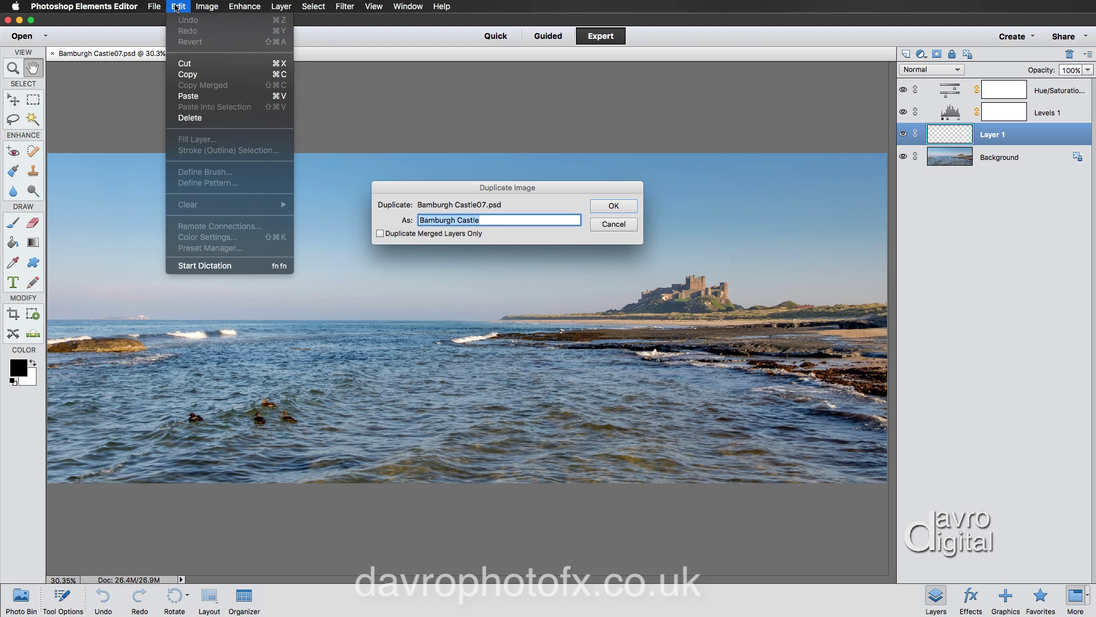
pyautogui.click(196, 74)
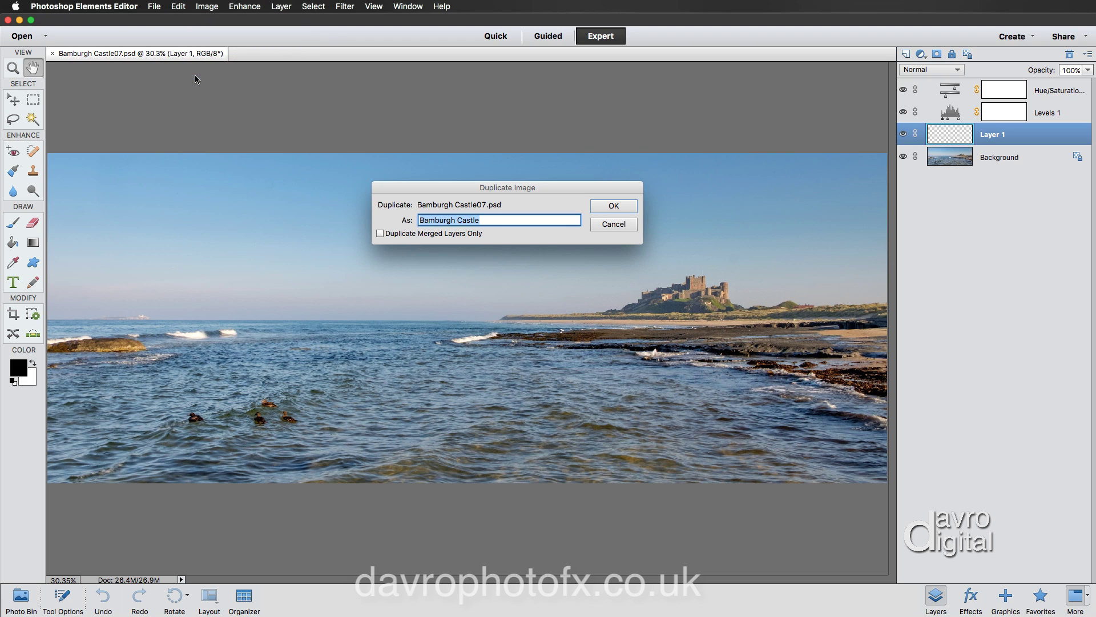
# Create the duplicate with merged layers only, and close the original Bamburgh Castle07.psd document.
pyautogui.click(382, 234)
pyautogui.click(609, 206)
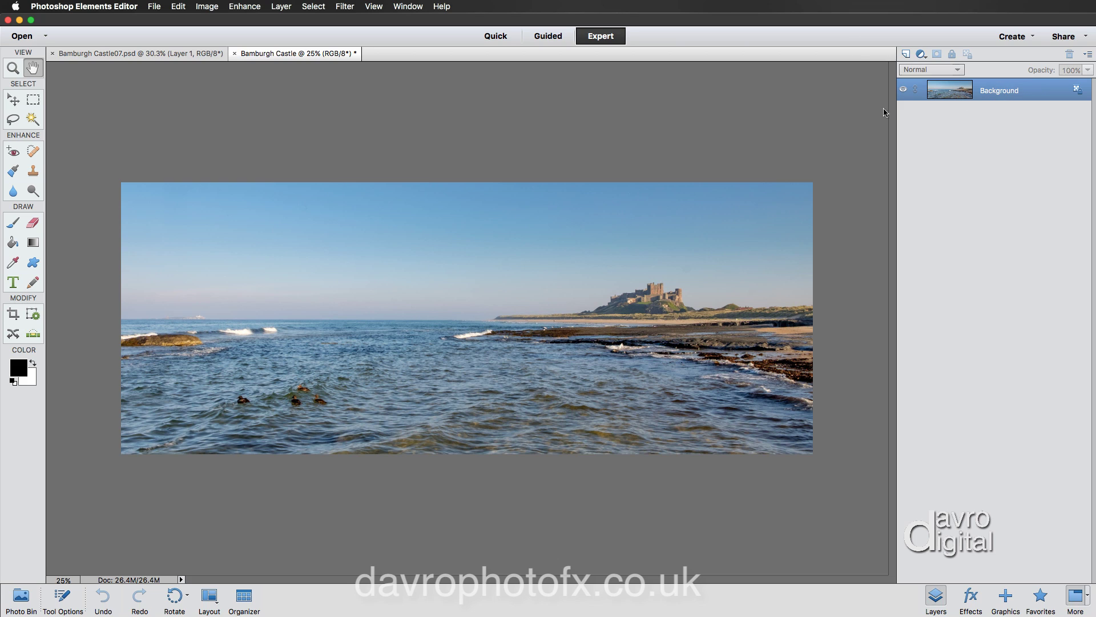
pyautogui.click(52, 54)
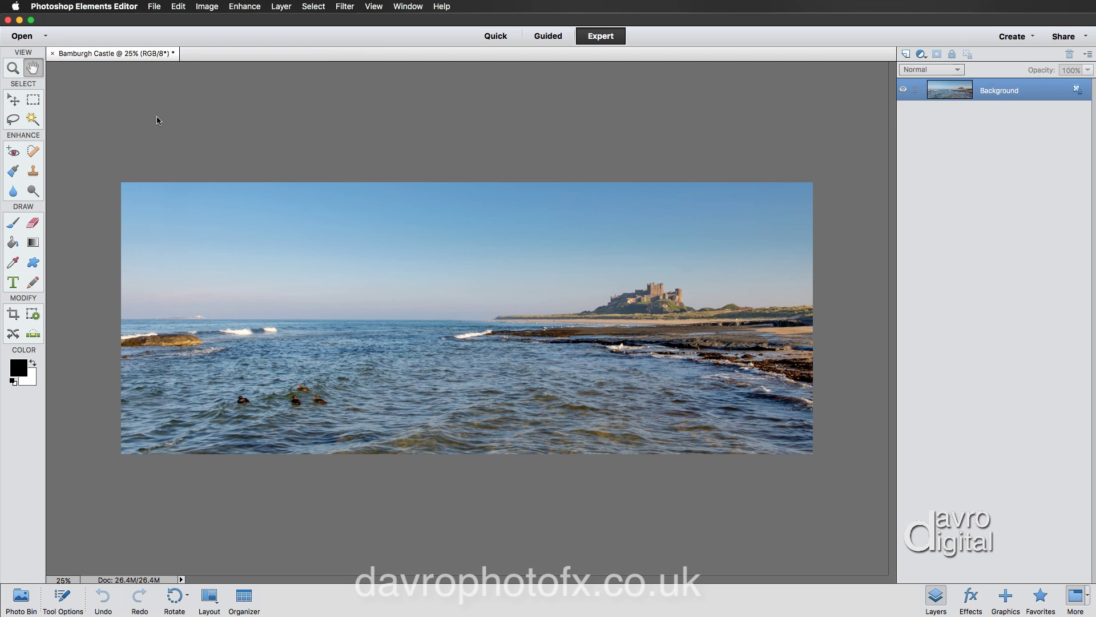
# Try an image width of 1024 pixels in the Image Size settings, and resize the document to 10 inches wide.
pyautogui.click(207, 6)
pyautogui.moveTo(207, 76)
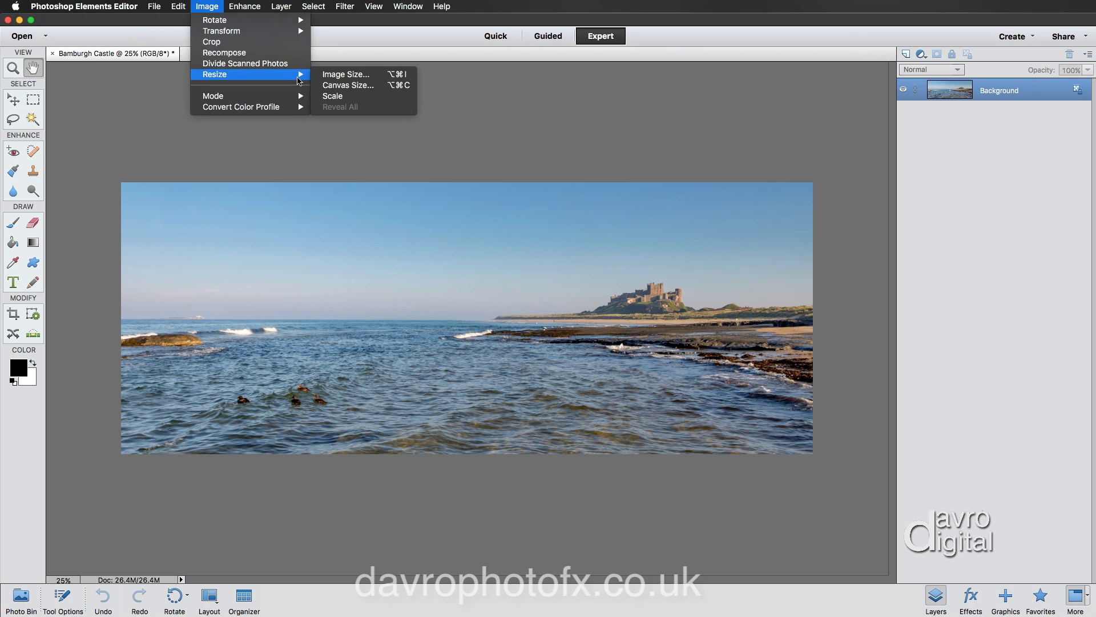
pyautogui.click(337, 76)
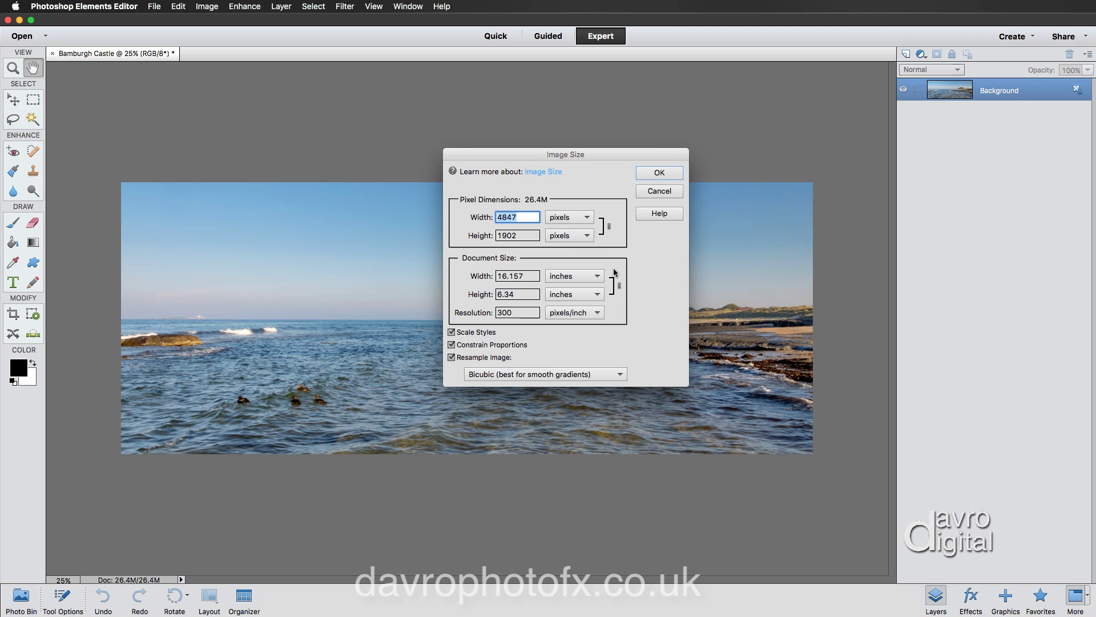
pyautogui.click(584, 278)
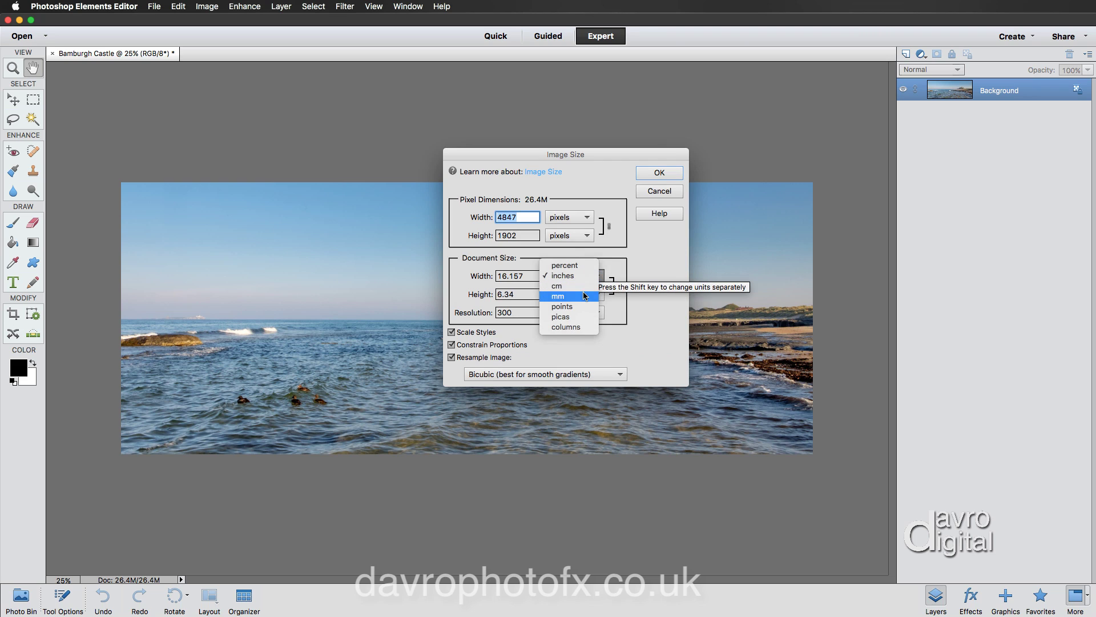
pyautogui.click(647, 260)
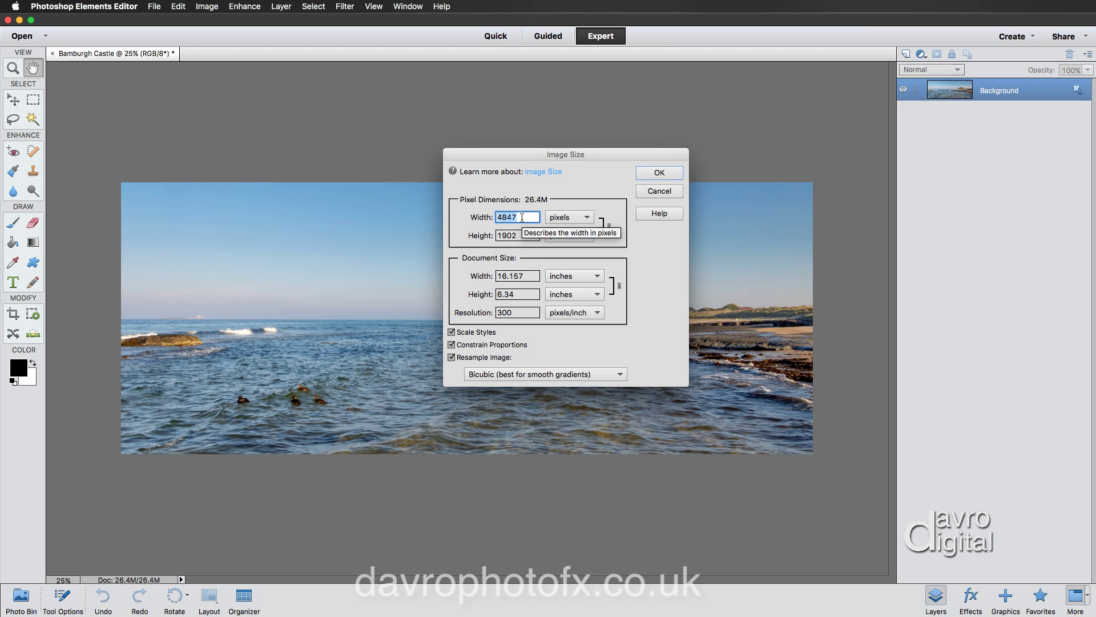
pyautogui.write('1024')
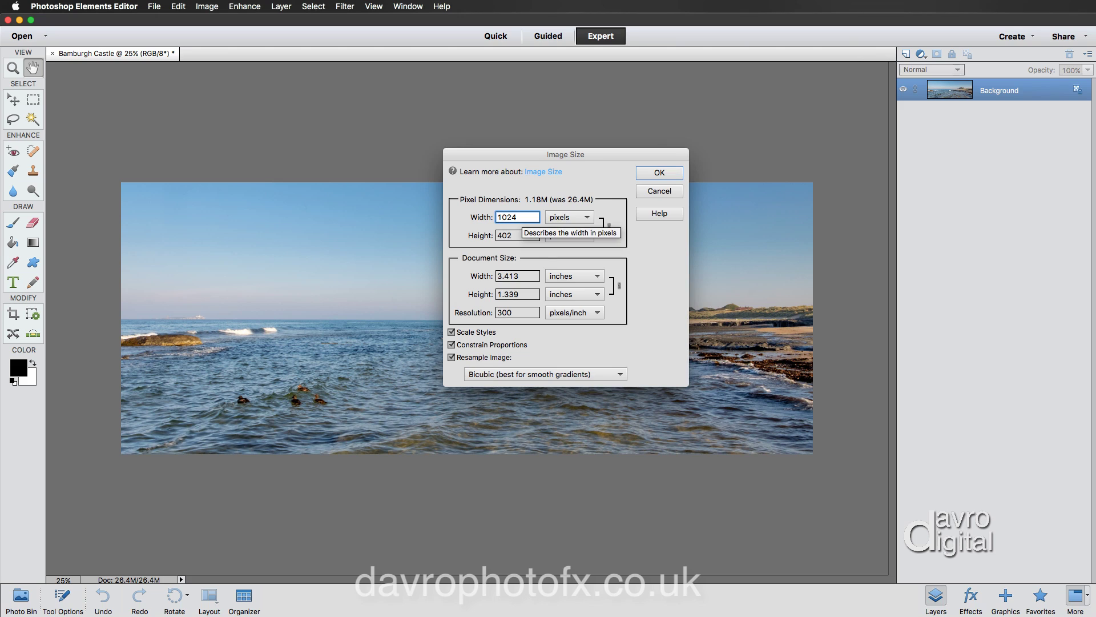
pyautogui.moveTo(521, 275); pyautogui.dragTo(496, 275)
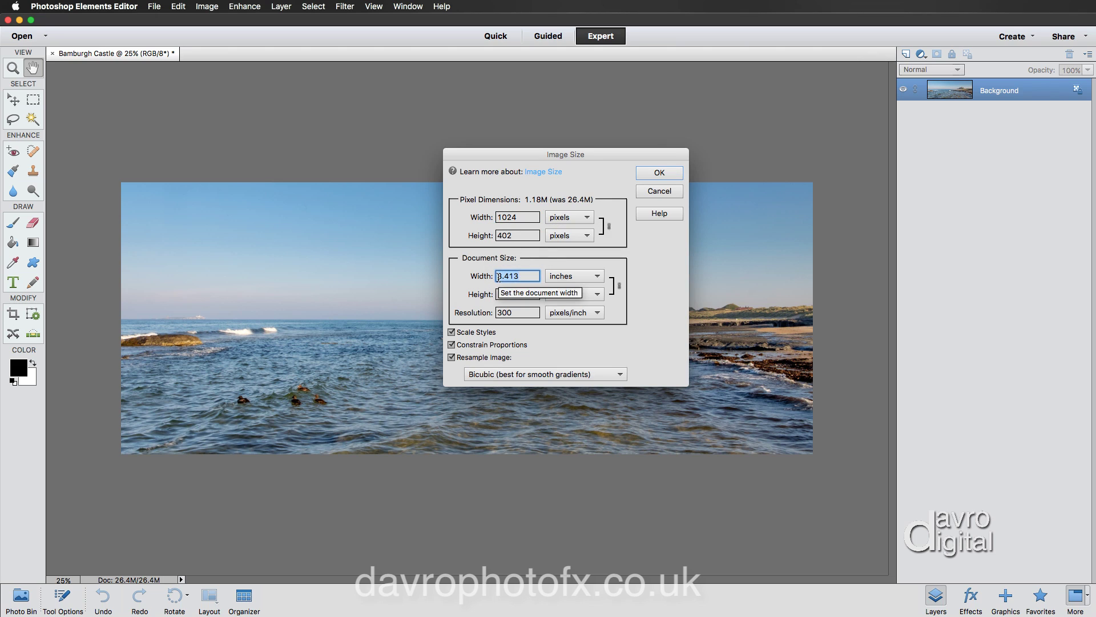
pyautogui.write('10')
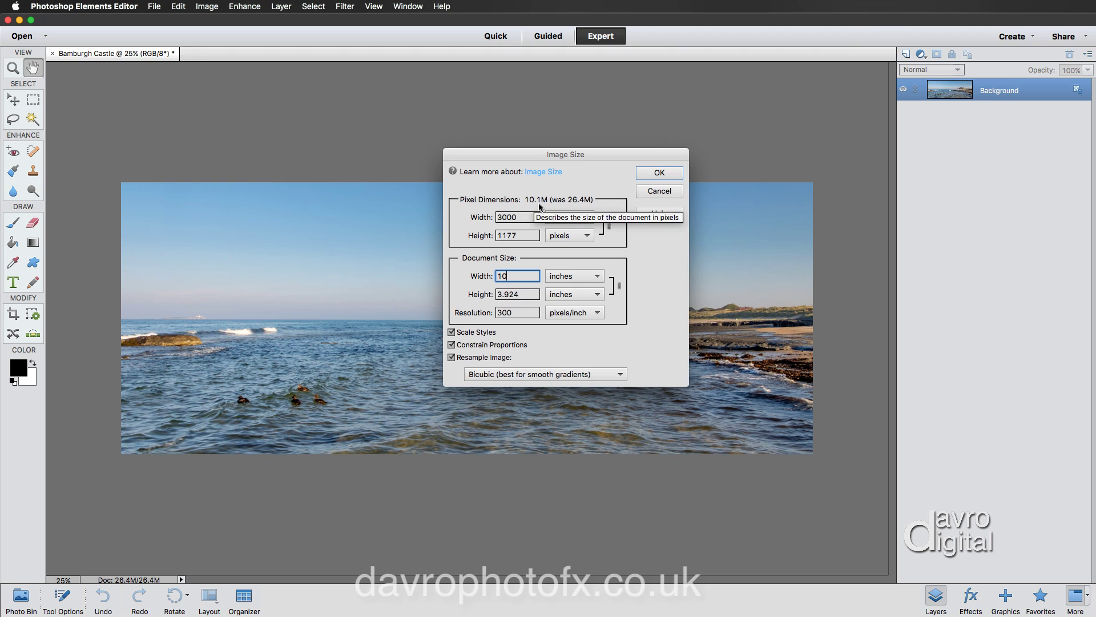
pyautogui.click(657, 173)
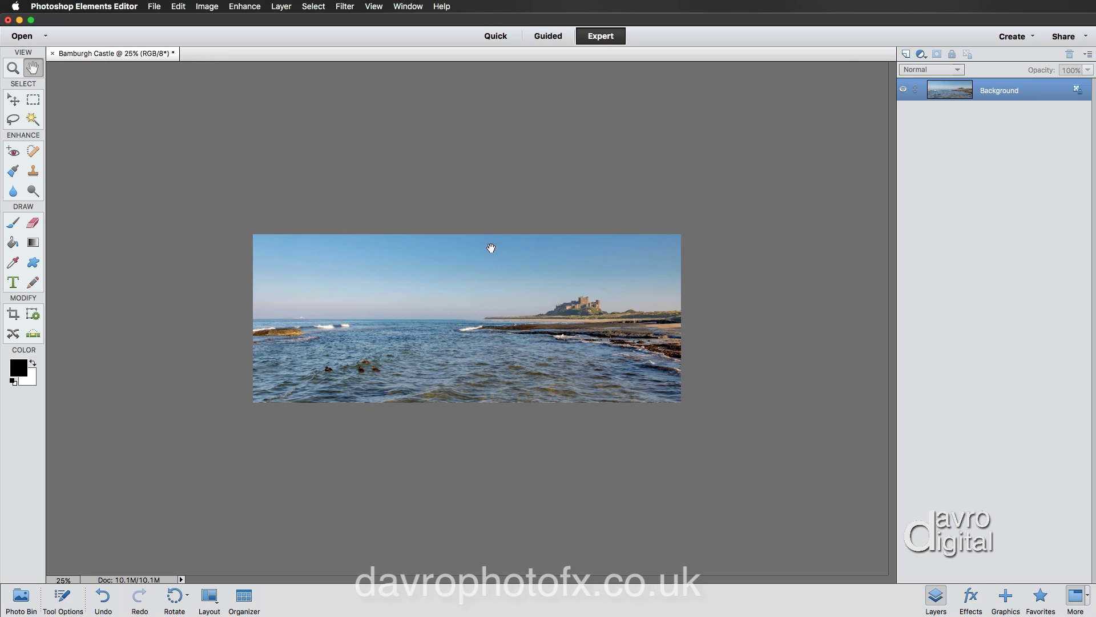
# Duplicate the Background layer of the resized panorama.
pyautogui.press('super+space')
pyautogui.keyDown('super'); pyautogui.click(488, 258); pyautogui.keyUp('super')
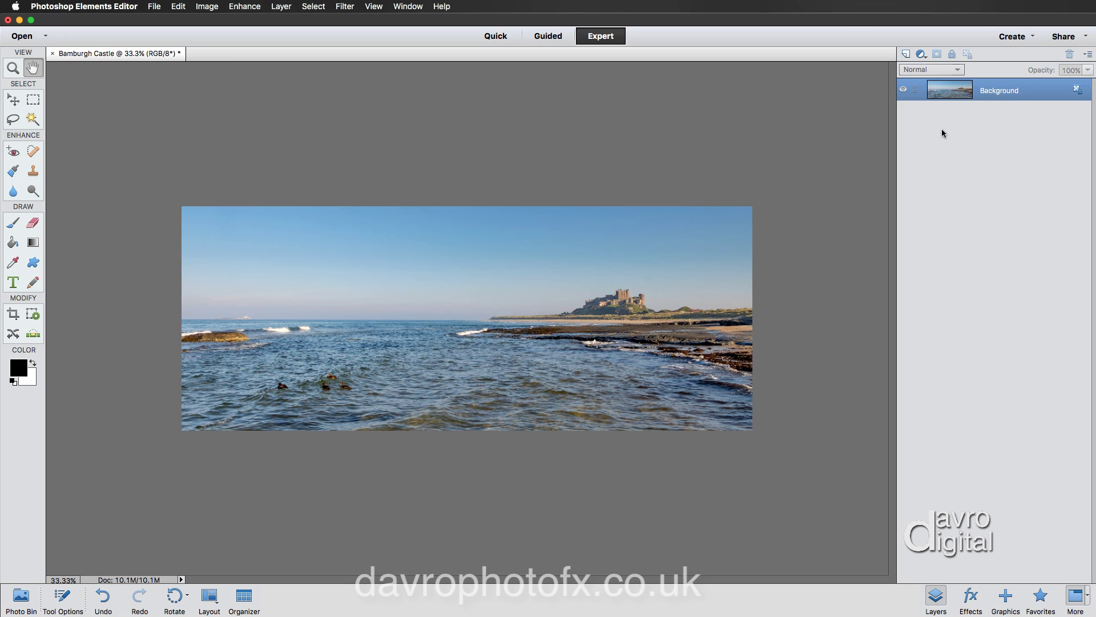
pyautogui.press('super+j')
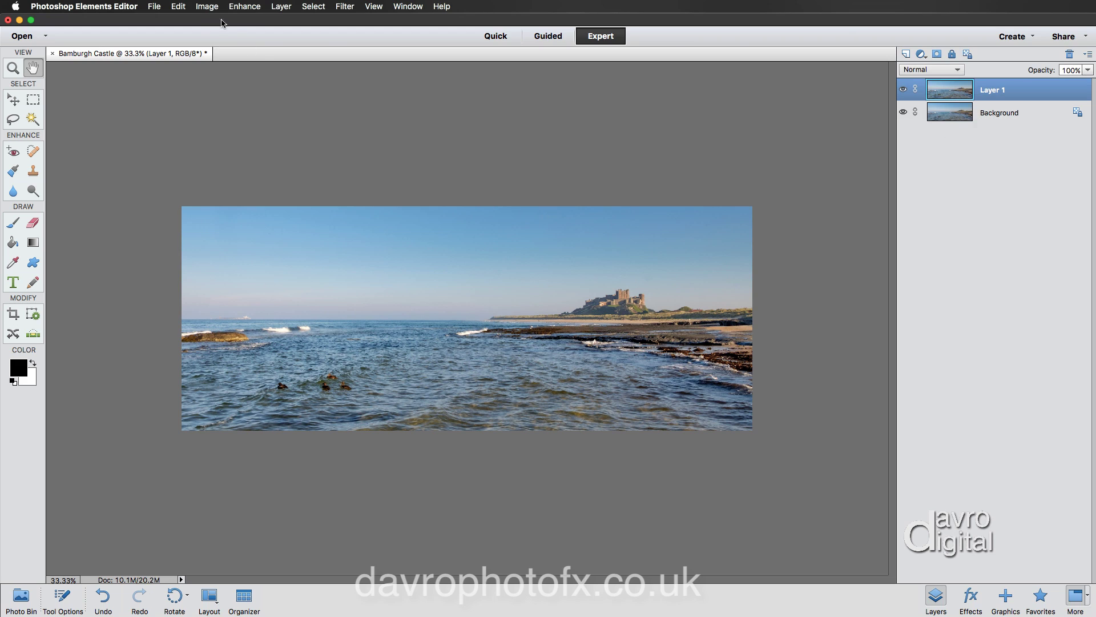
# Set up a relative canvas size increase of 1 inch in width and 1.15 inches in height.
pyautogui.click(204, 6)
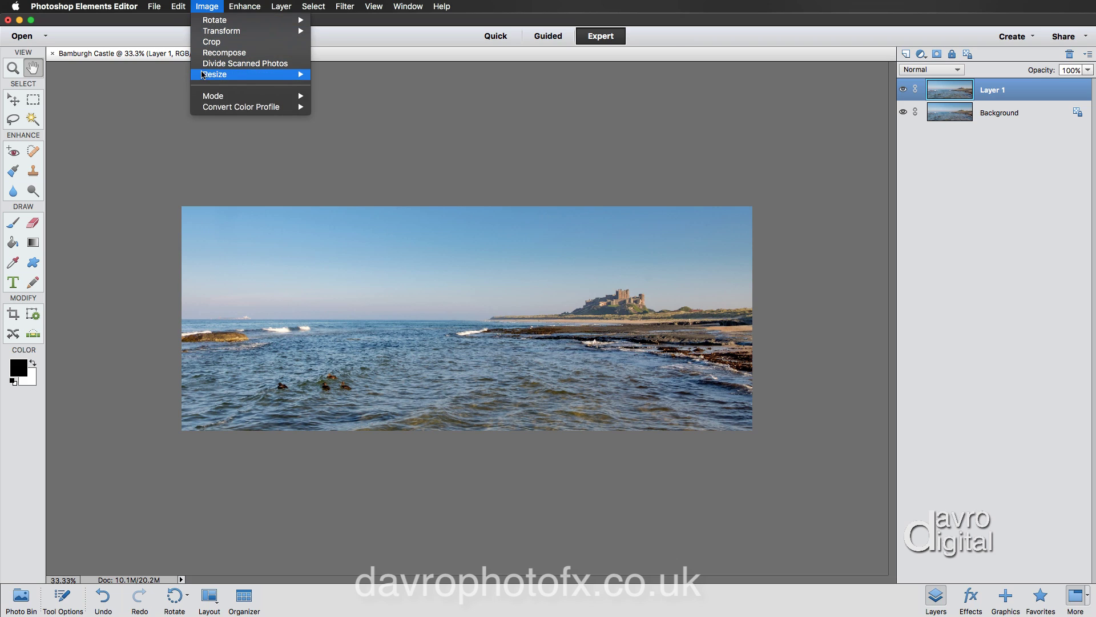
pyautogui.moveTo(205, 76)
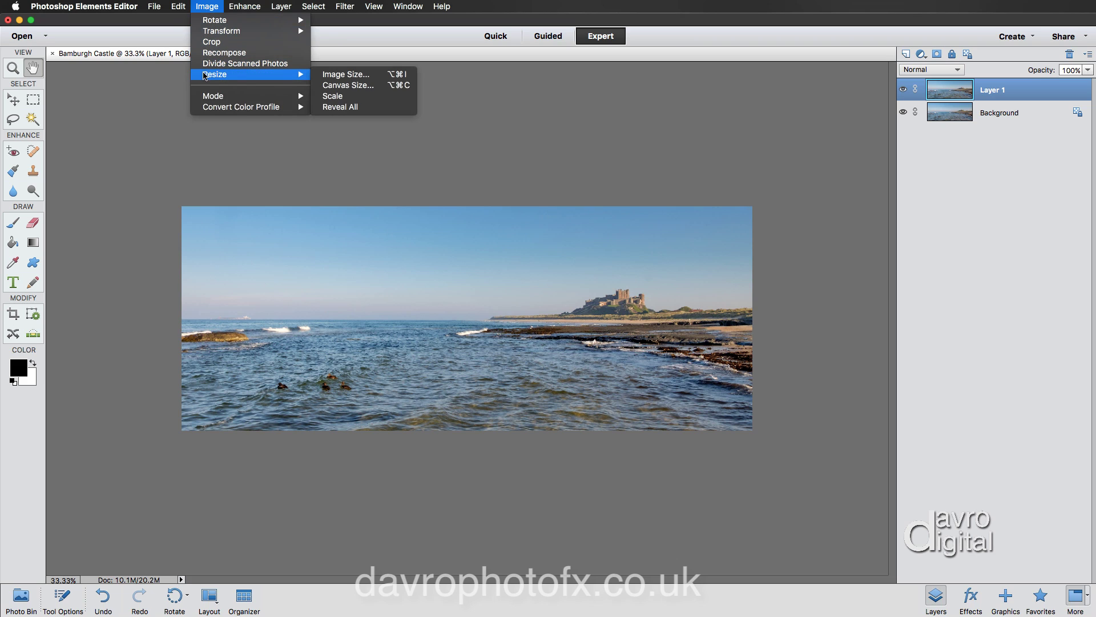
pyautogui.click(348, 85)
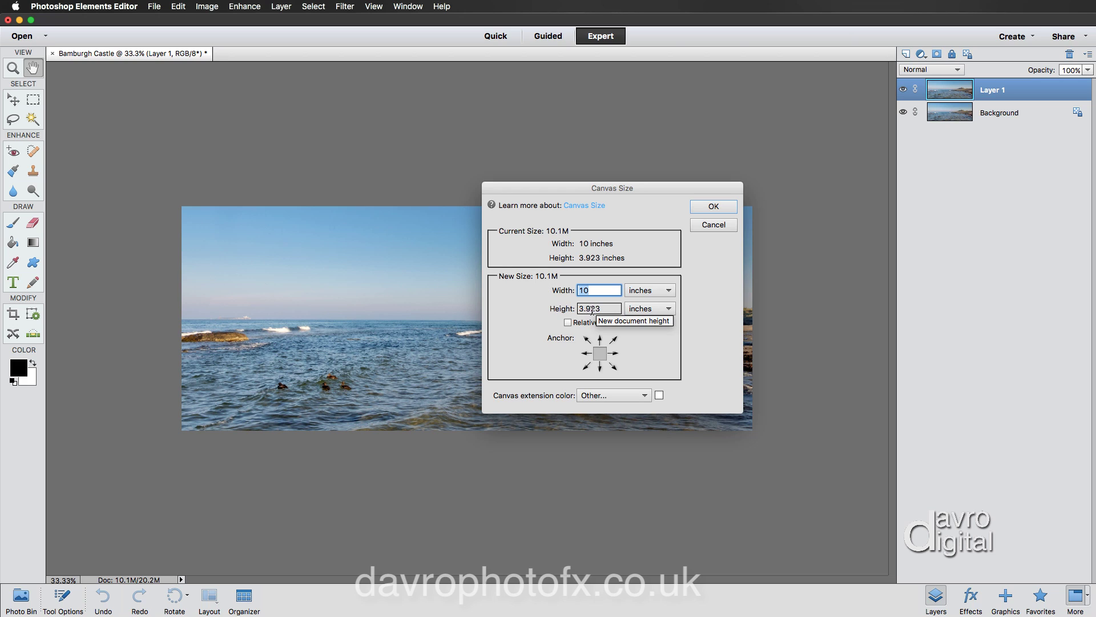
pyautogui.click(645, 290)
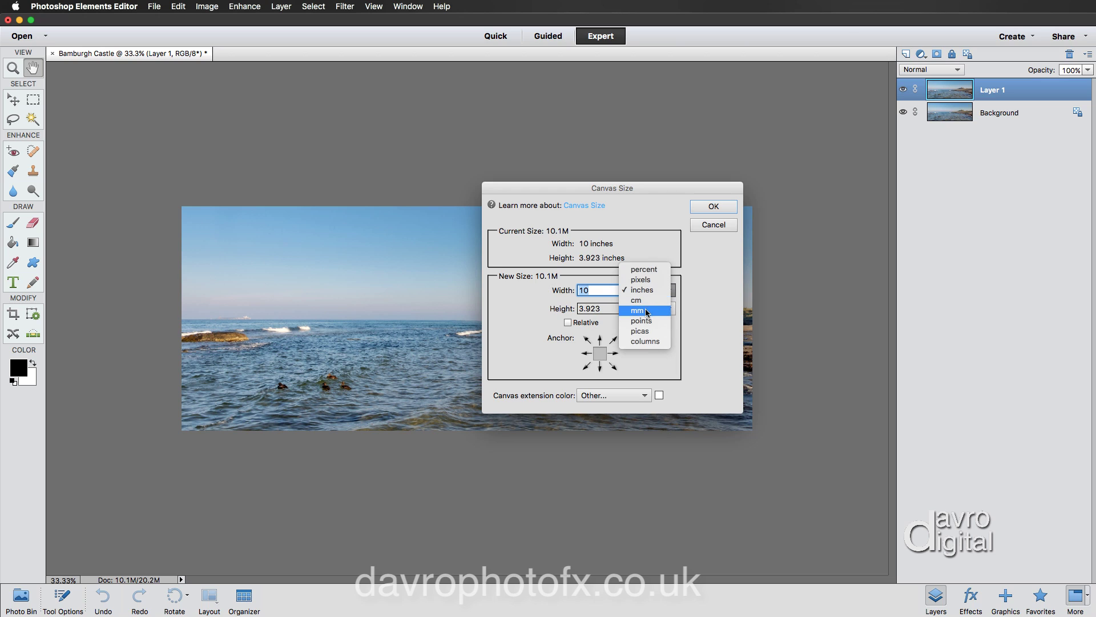
pyautogui.click(603, 292)
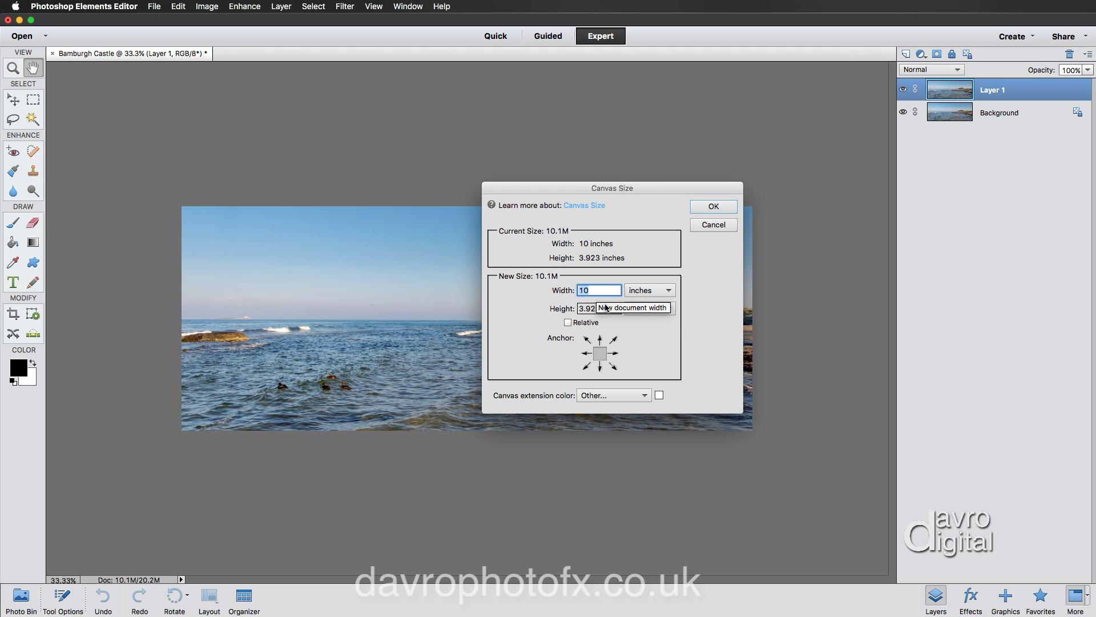
pyautogui.click(569, 322)
pyautogui.write('1')
pyautogui.click(579, 308)
pyautogui.write('1.2')
pyautogui.press('Down')
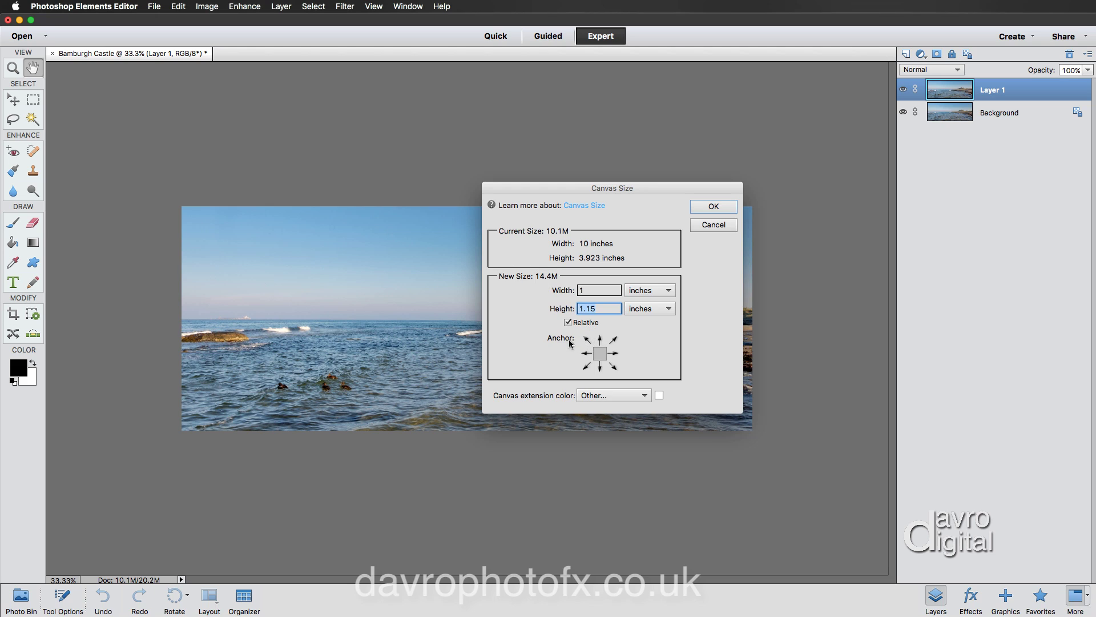
# Extend the canvas evenly around the central anchor, using white (ffffff) as the canvas extension color.
pyautogui.click(603, 358)
pyautogui.click(605, 395)
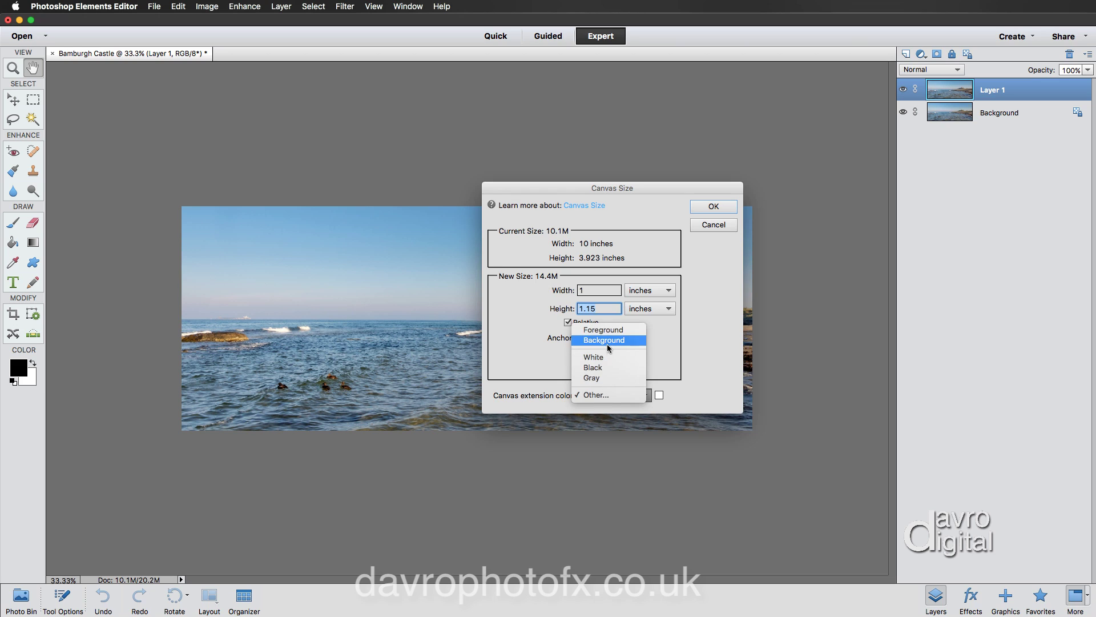
pyautogui.click(683, 366)
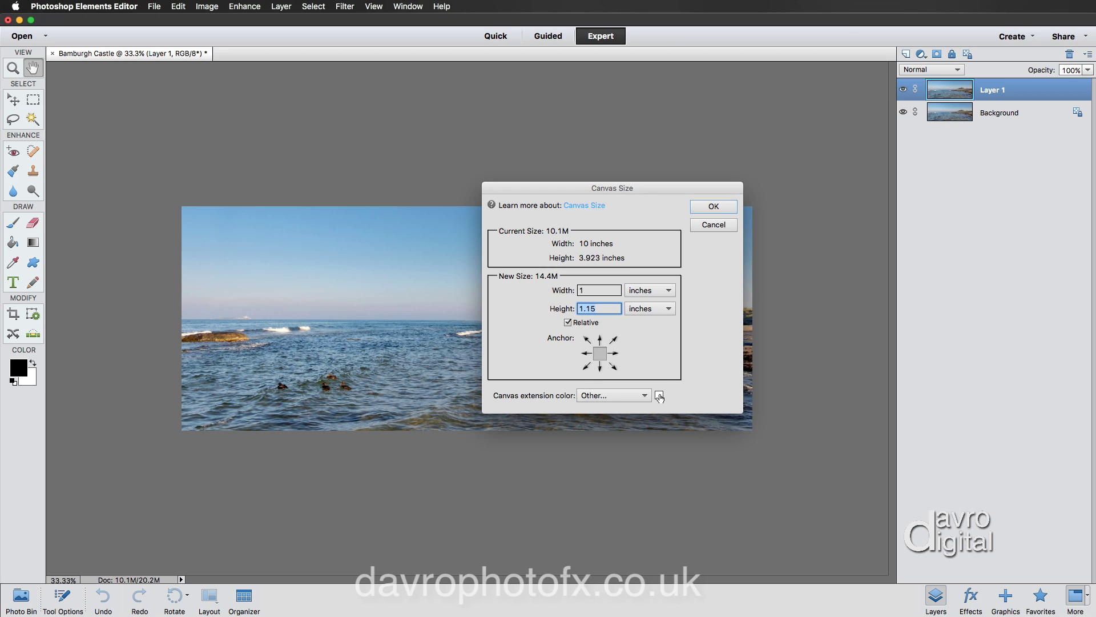
pyautogui.click(660, 395)
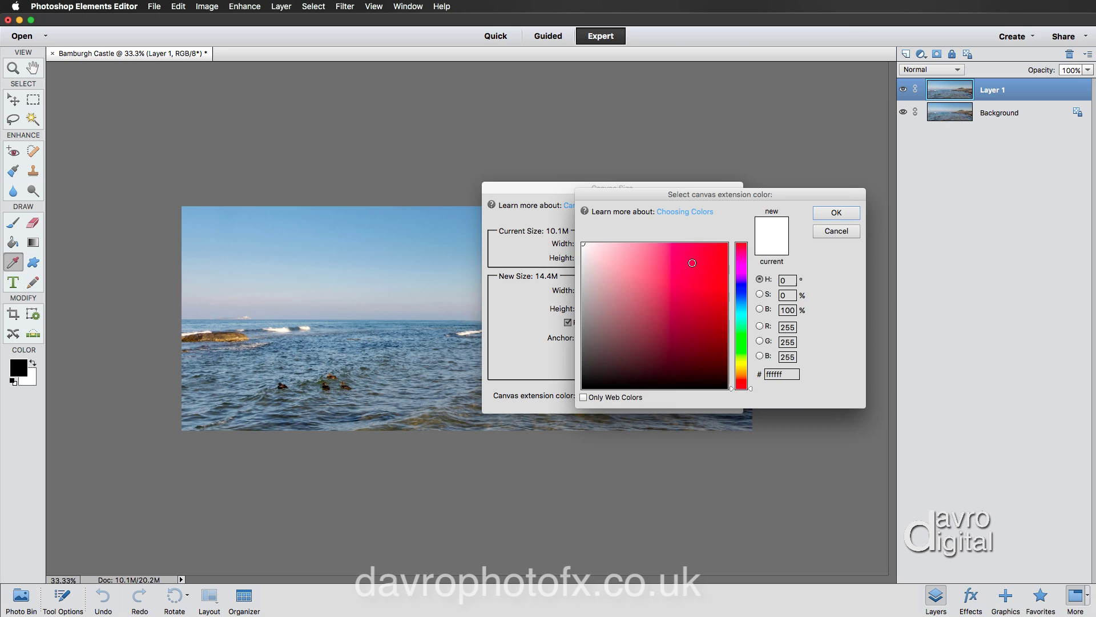
pyautogui.click(836, 231)
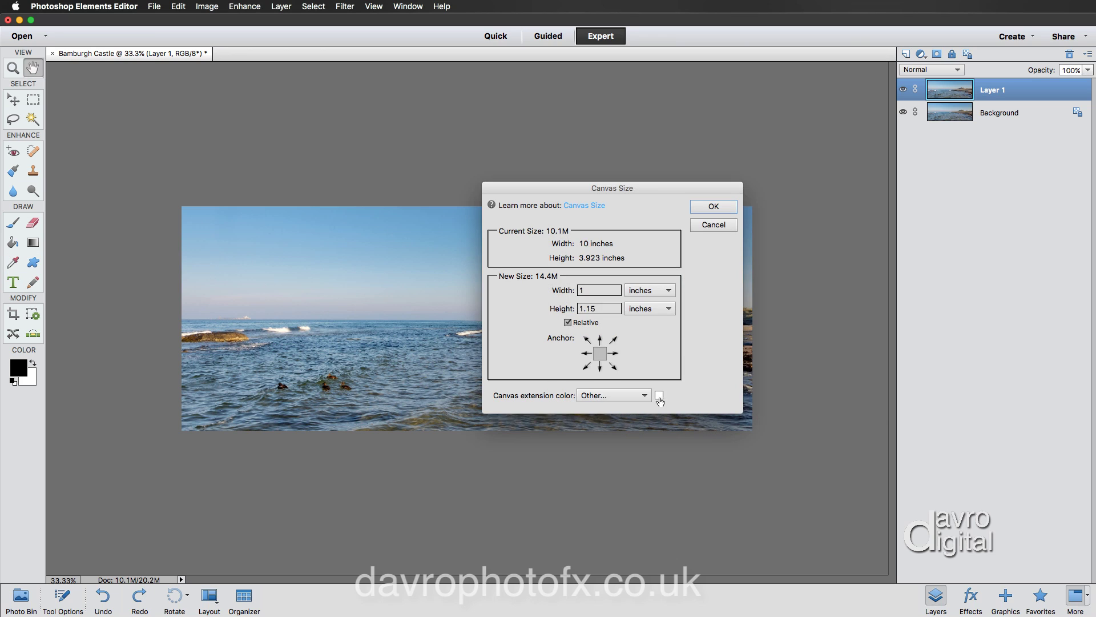
pyautogui.click(713, 208)
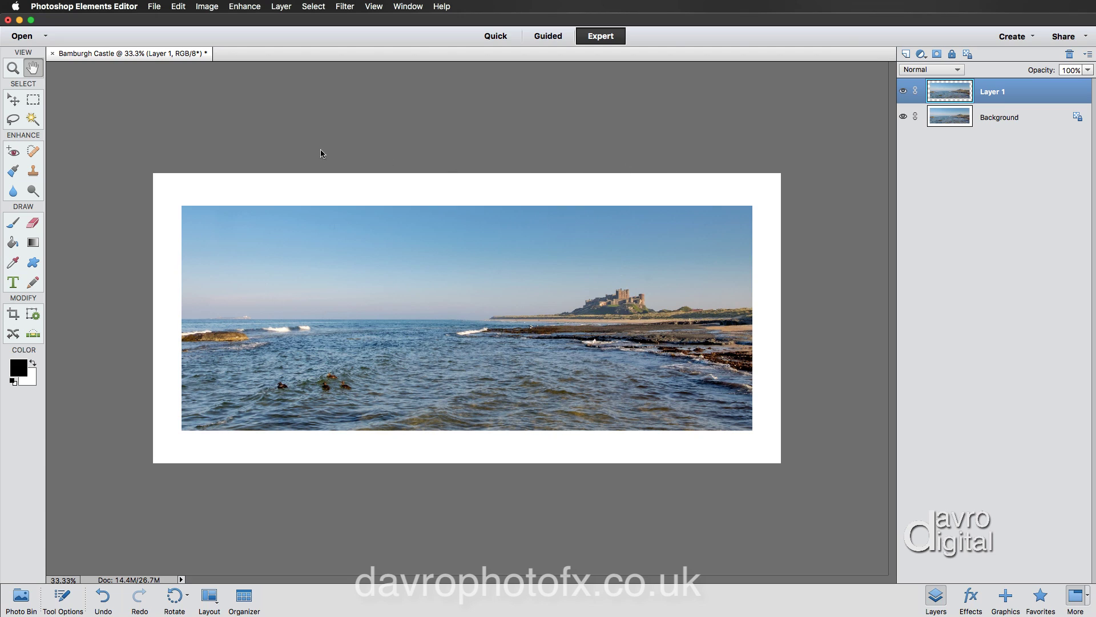
# Nudge Layer 1 slightly upward with the Move tool so the visible photo extends higher into the white border.
pyautogui.click(13, 100)
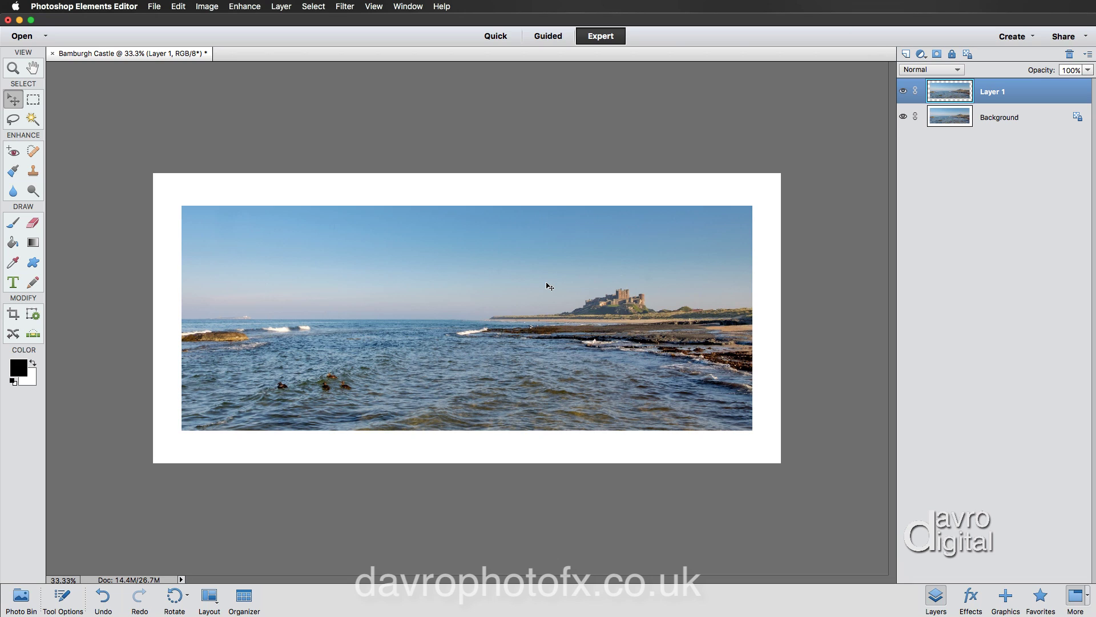
pyautogui.hotkey('shift', 'Up')
pyautogui.hotkey('shift', 'Up')
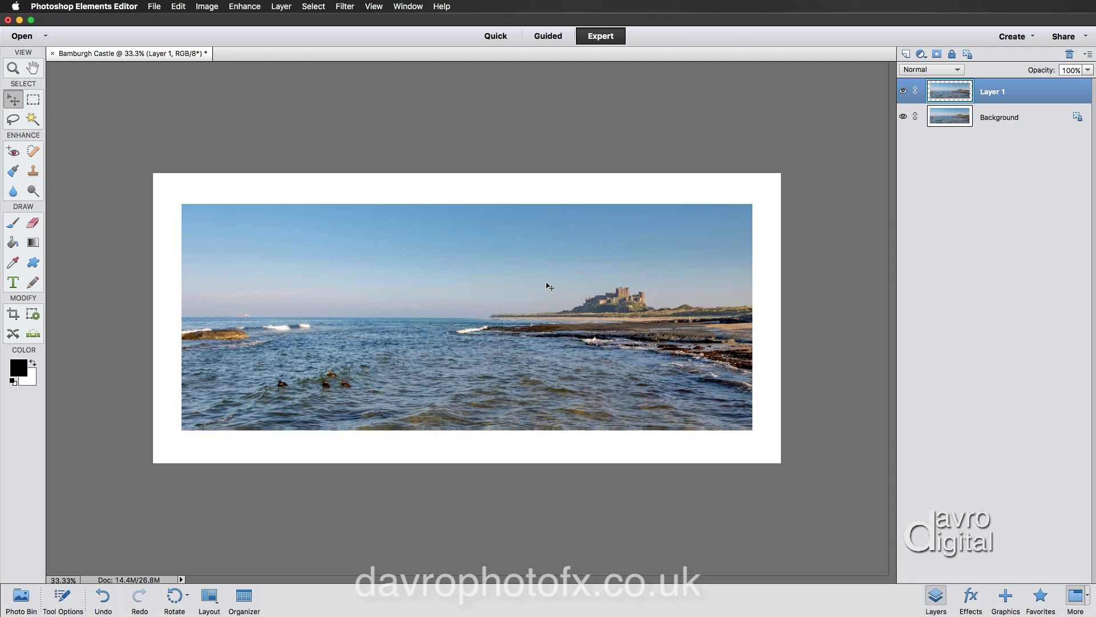
pyautogui.hotkey('shift', 'Up')
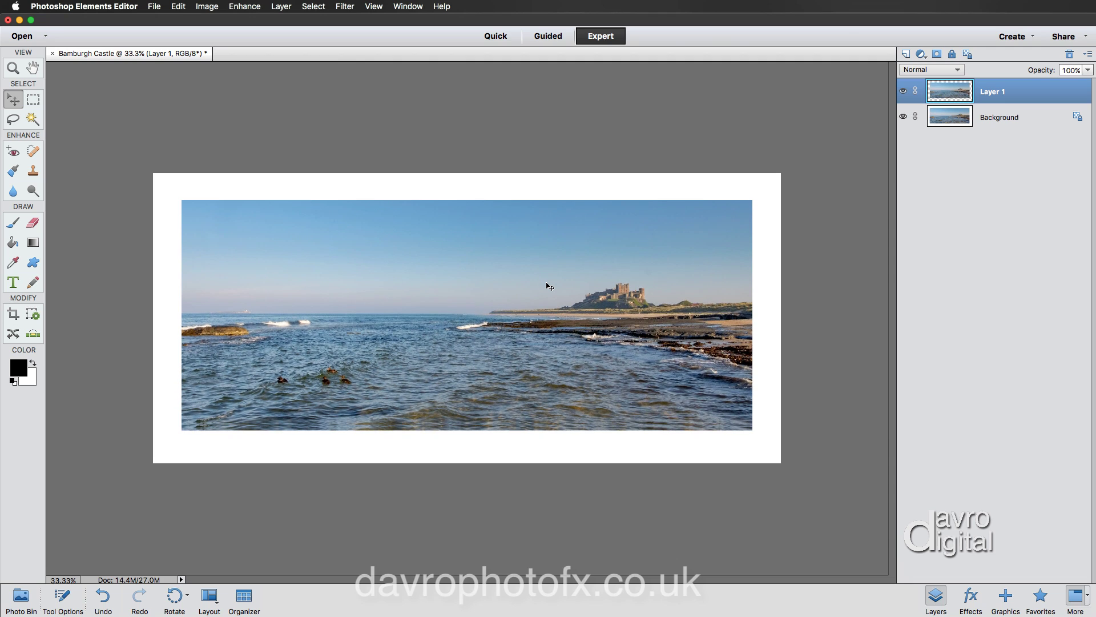
pyautogui.hotkey('shift', 'Up')
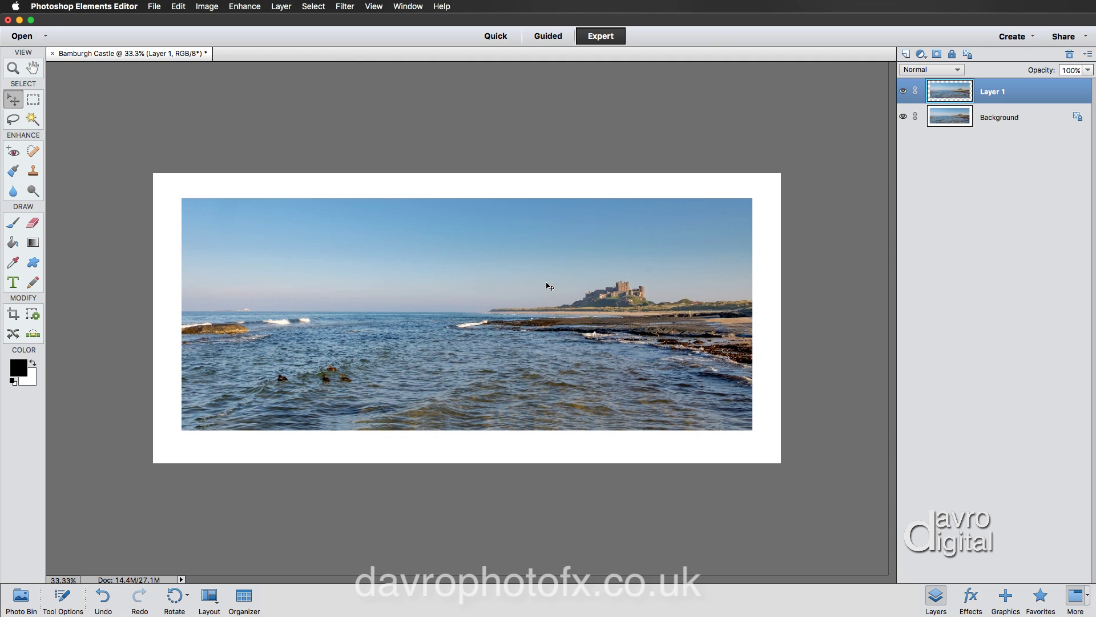
pyautogui.hotkey('shift', 'Down')
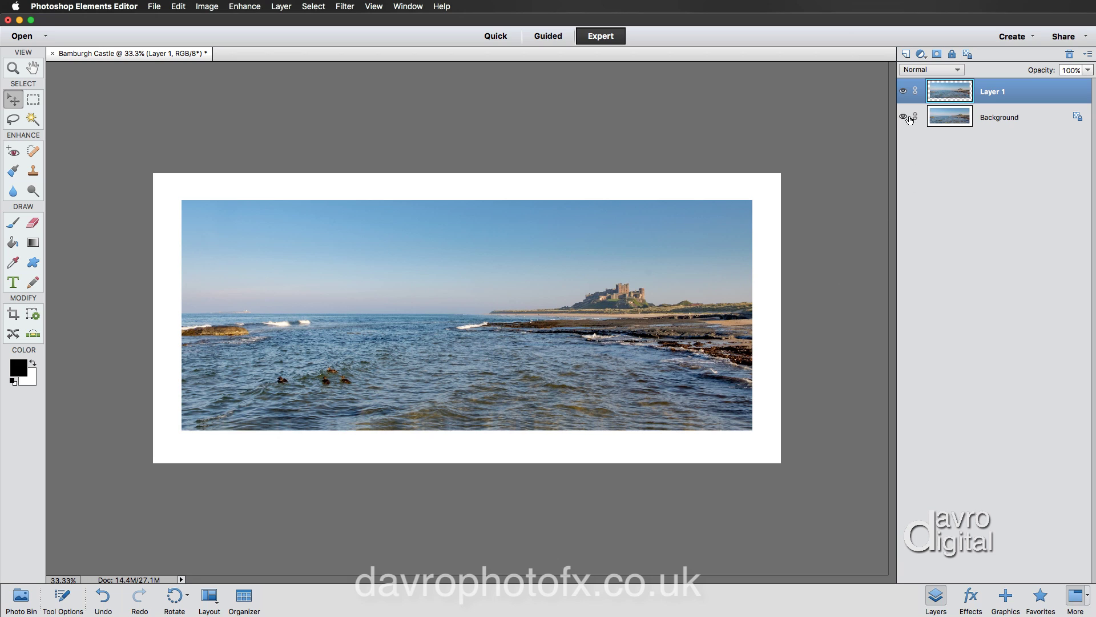
# Fill the Background layer with White at 100% opacity in Normal mode.
pyautogui.click(947, 116)
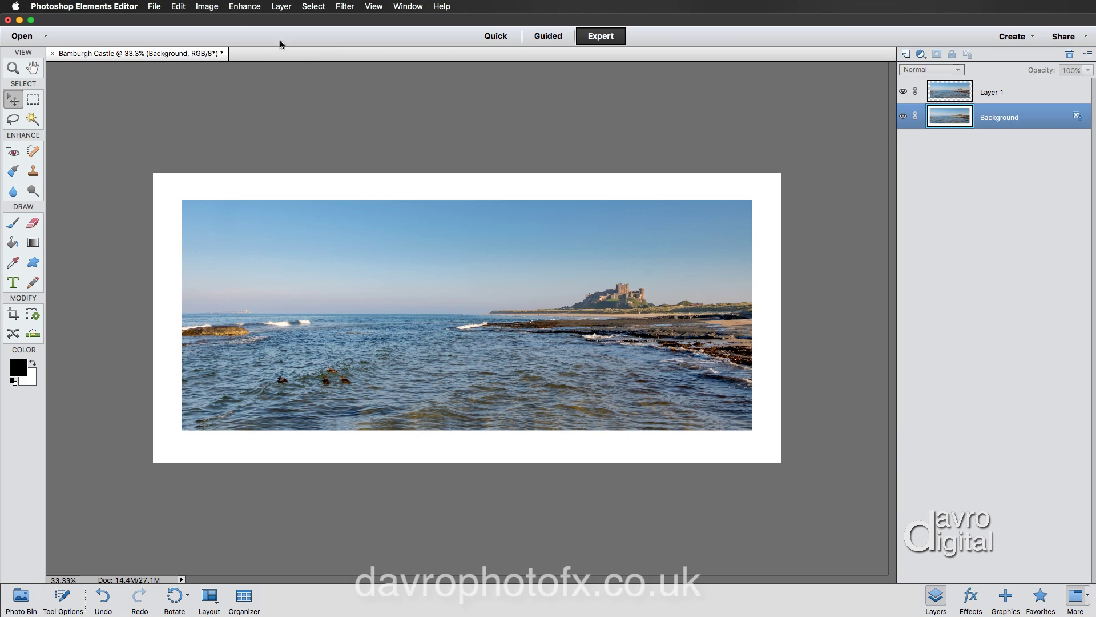
pyautogui.click(177, 7)
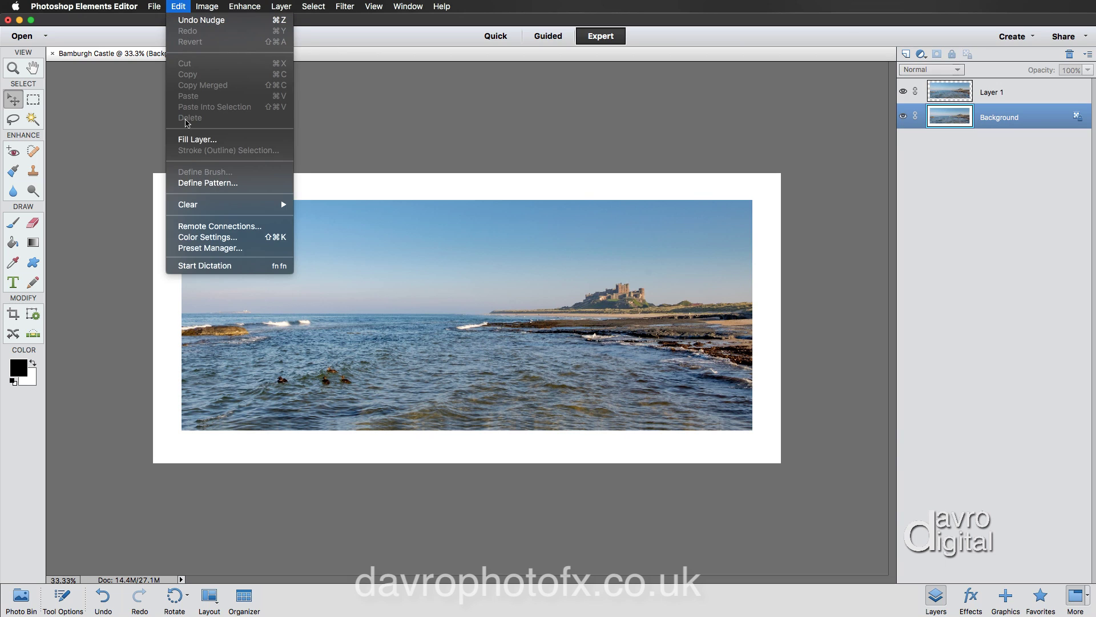
pyautogui.click(187, 140)
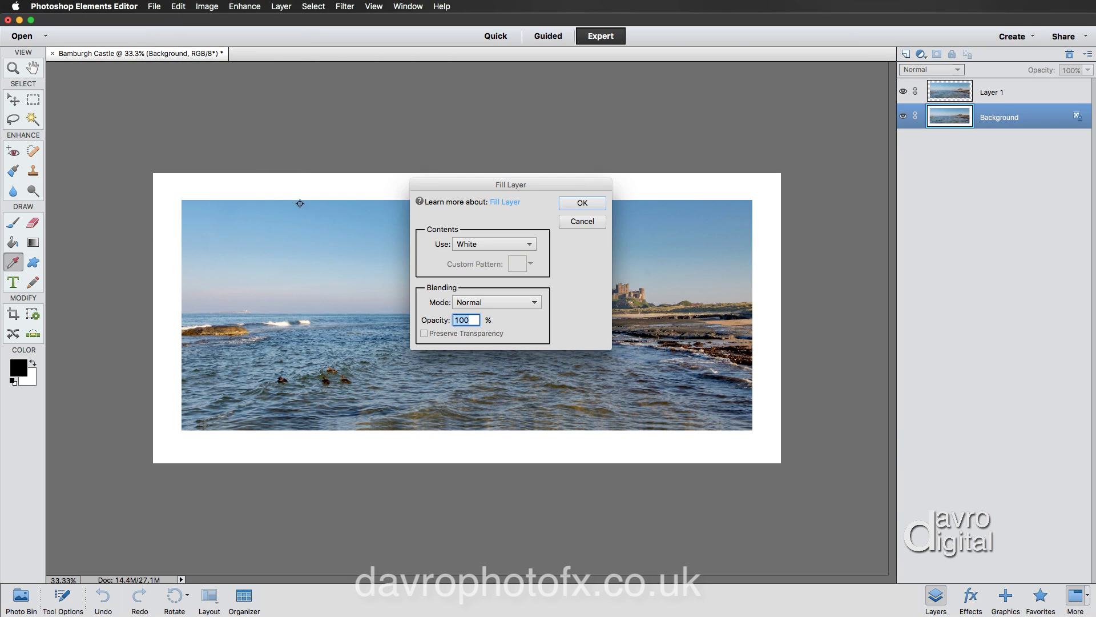
pyautogui.click(474, 244)
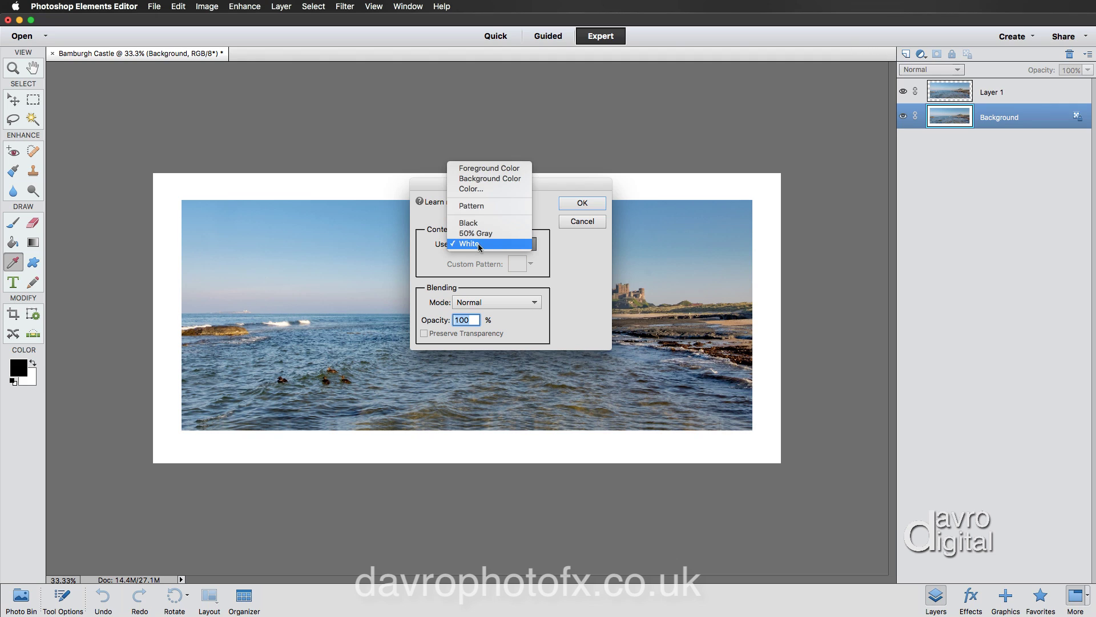
pyautogui.click(478, 244)
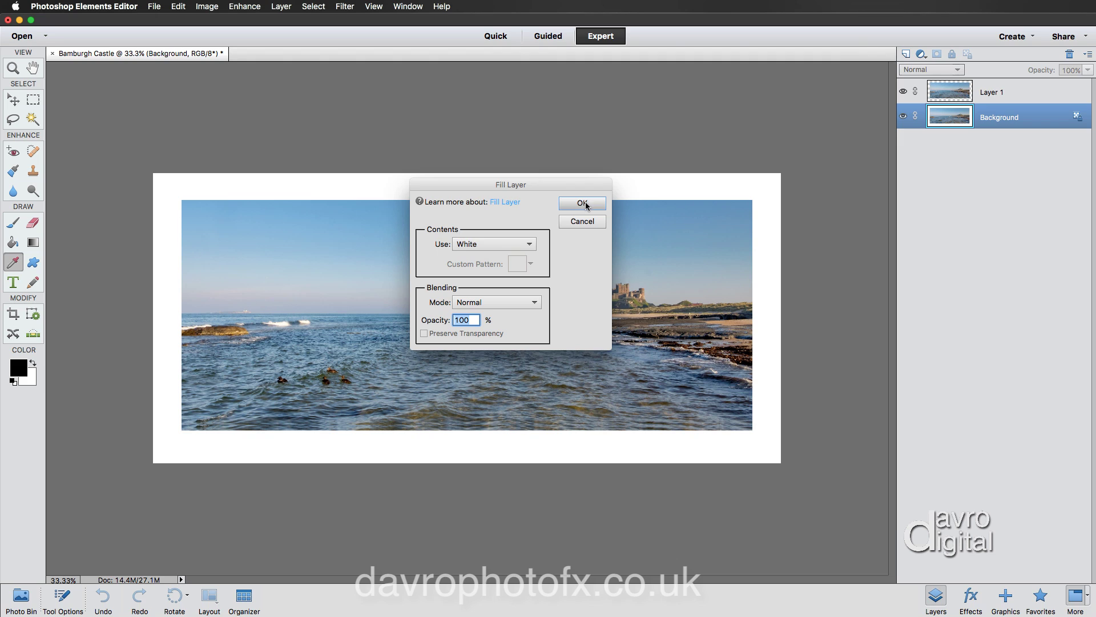
pyautogui.click(583, 203)
pyautogui.press('v')
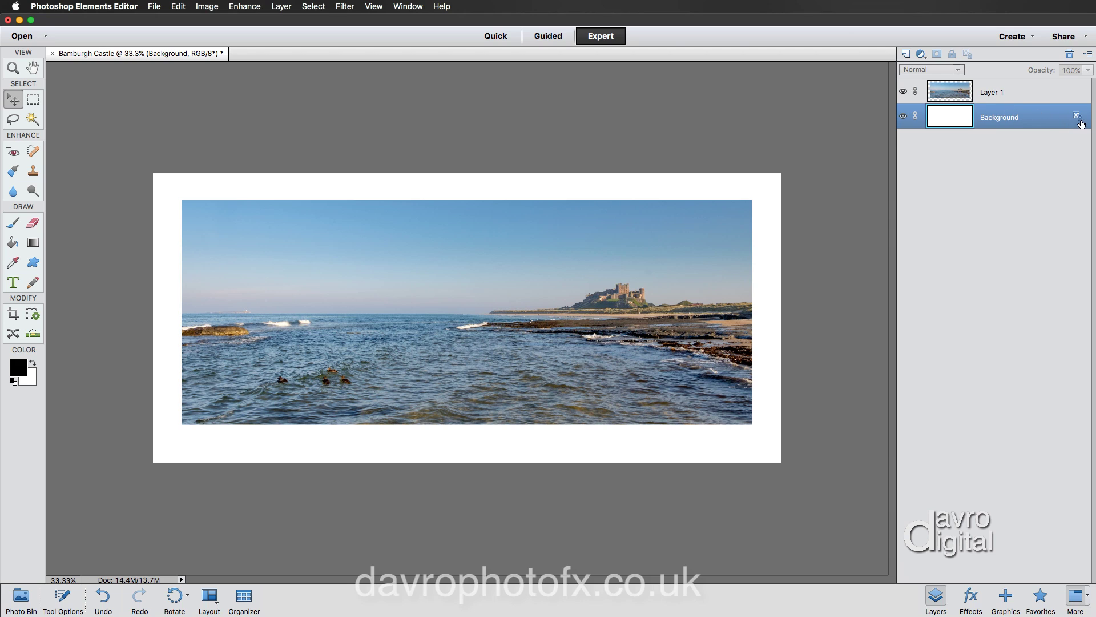
# Convert the white Background into a regular layer named Layer 0, in Normal mode at 100% opacity.
pyautogui.doubleClick(1014, 117)
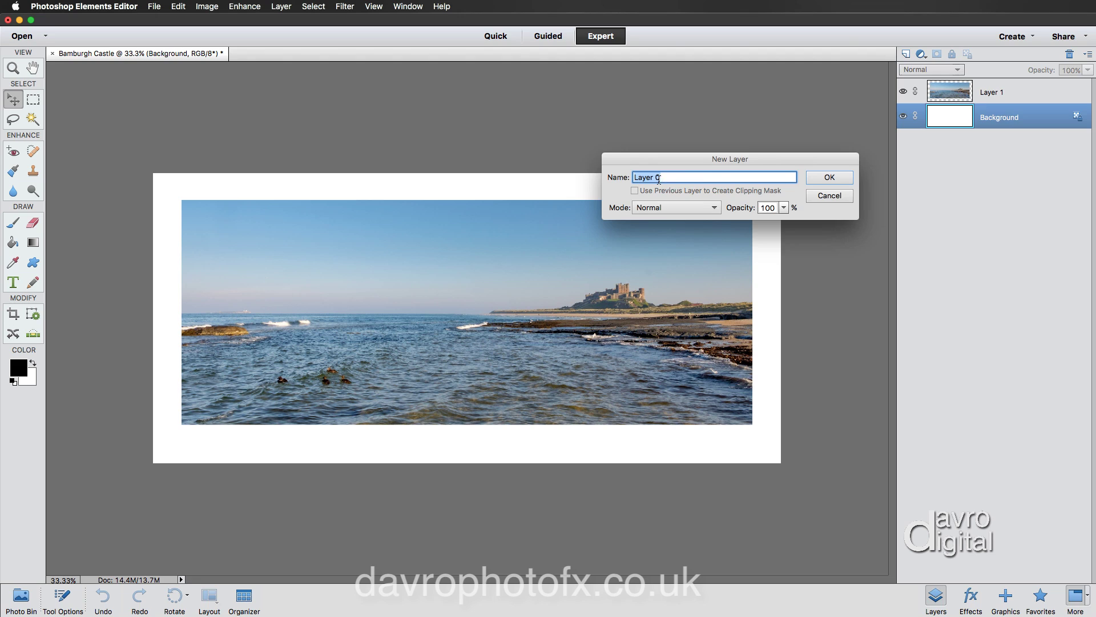
pyautogui.click(829, 180)
pyautogui.click(829, 179)
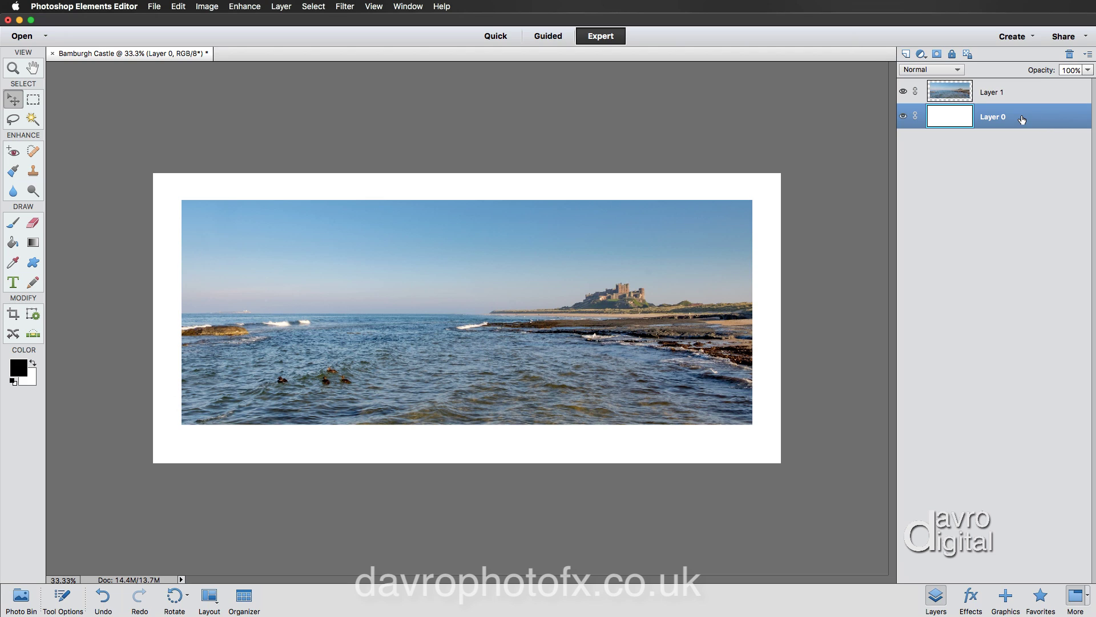
# Move the white Layer 0 above Layer 1, load the photo's outline as a selection and delete that area from Layer 0.
pyautogui.moveTo(1022, 120); pyautogui.dragTo(1020, 90)
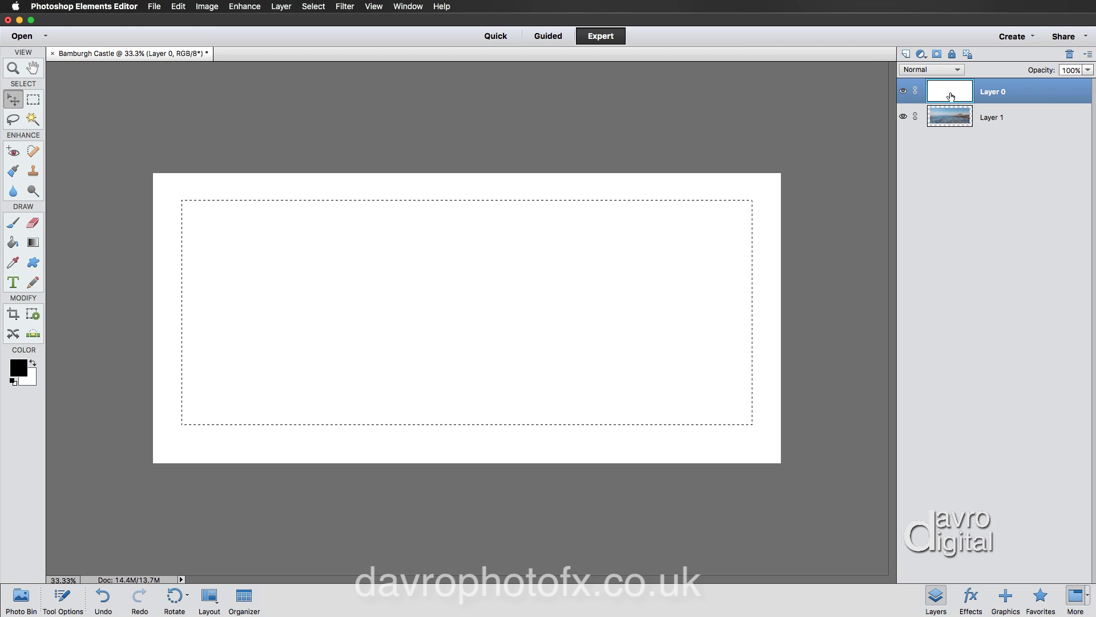
pyautogui.press('Delete')
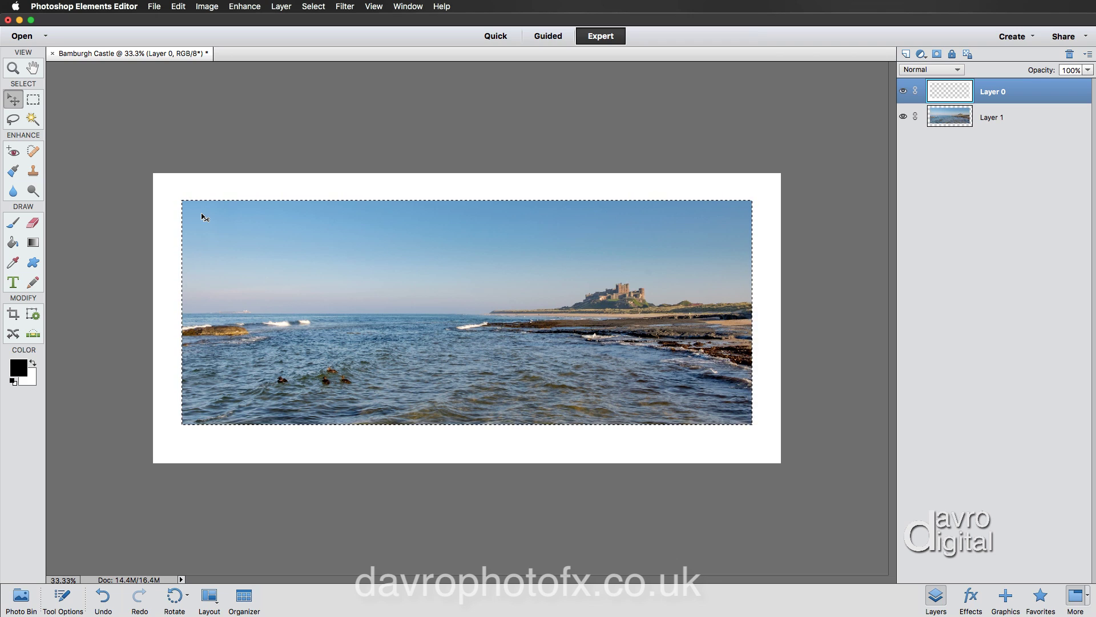
# Stroke the photo-shaped selection on Layer 0 with a 22 px grey (a1a0a0) outline, located inside at 100% opacity.
pyautogui.press('h')
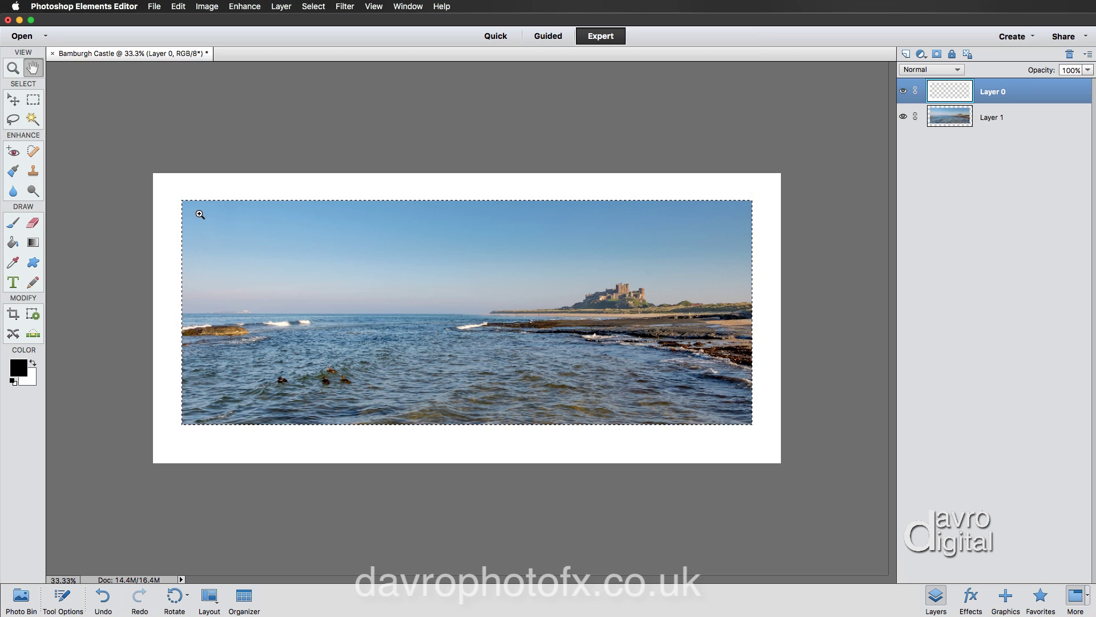
pyautogui.keyDown('super'); pyautogui.click(202, 215); pyautogui.keyUp('super')
pyautogui.keyDown('super'); pyautogui.click(504, 332); pyautogui.keyUp('super')
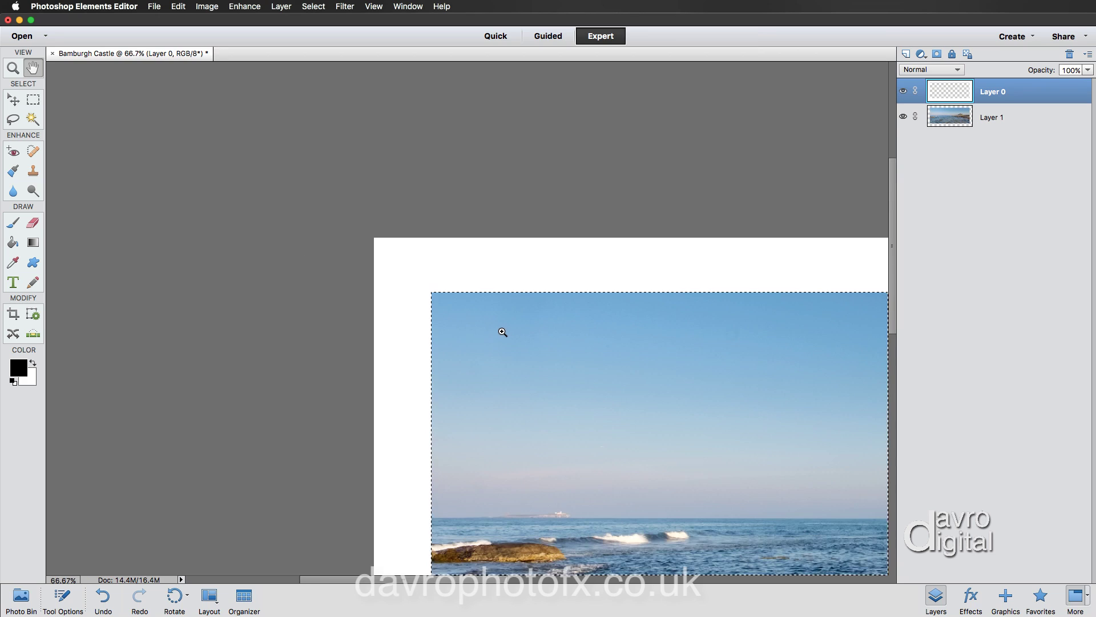
pyautogui.keyDown('super'); pyautogui.click(504, 332); pyautogui.keyUp('super')
pyautogui.moveTo(567, 350); pyautogui.dragTo(340, 218)
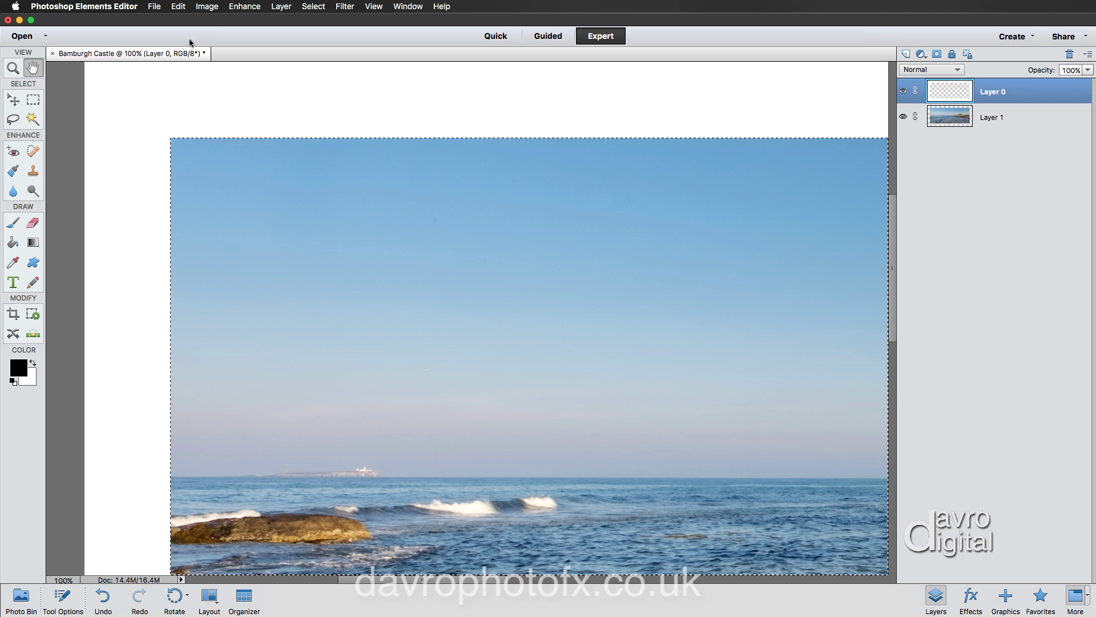
pyautogui.click(179, 7)
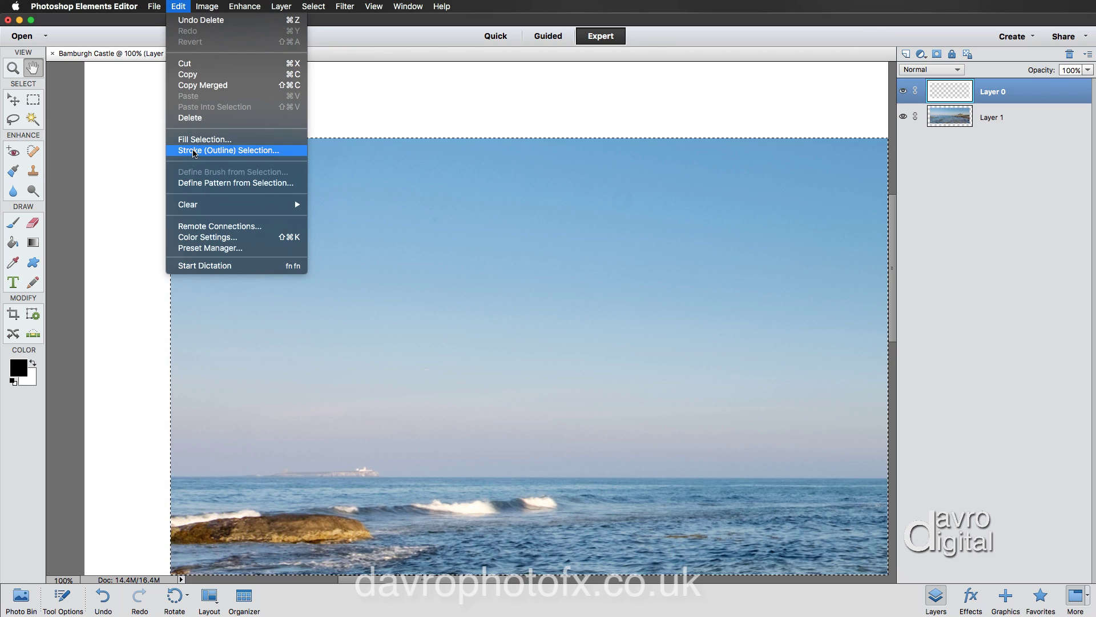
pyautogui.click(193, 151)
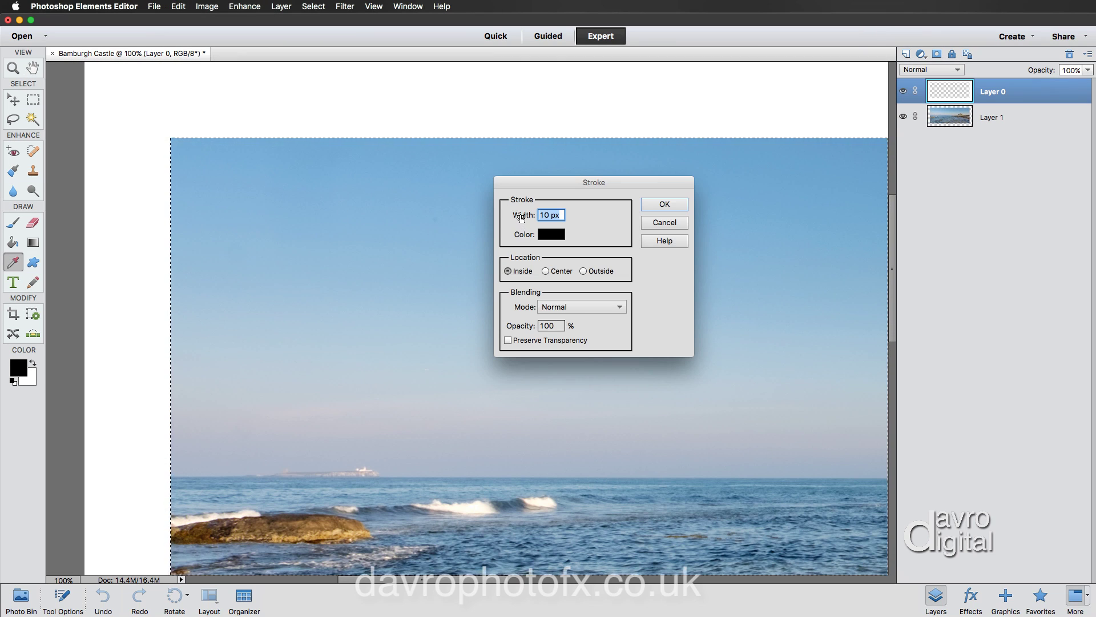
pyautogui.moveTo(521, 217); pyautogui.dragTo(522, 218)
pyautogui.moveTo(524, 218); pyautogui.dragTo(526, 219)
pyautogui.click(546, 236)
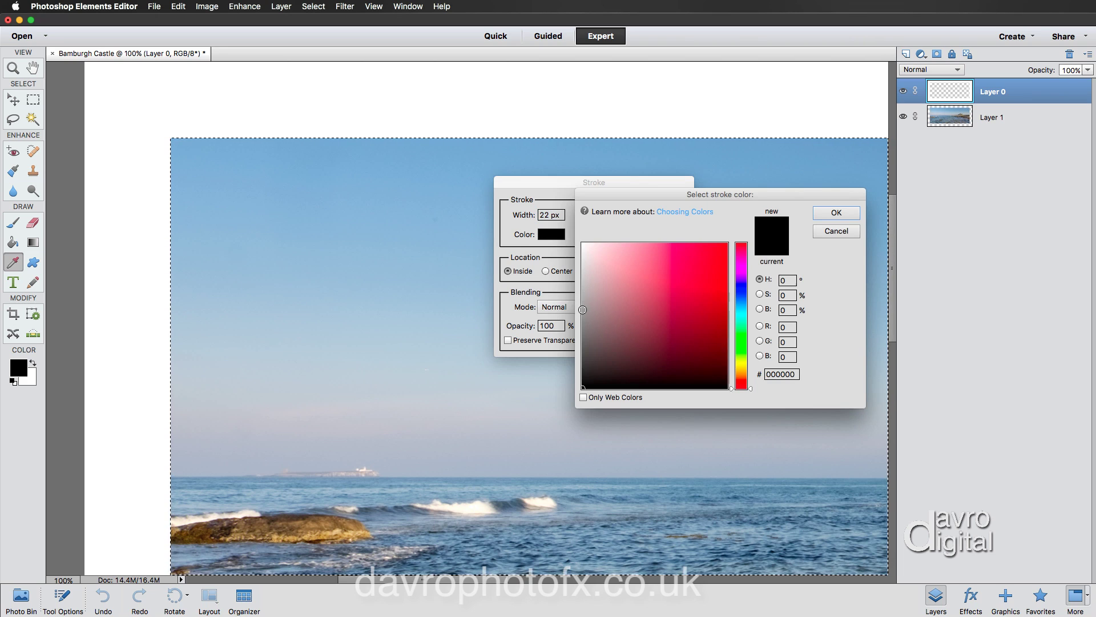
pyautogui.moveTo(583, 309); pyautogui.dragTo(583, 296)
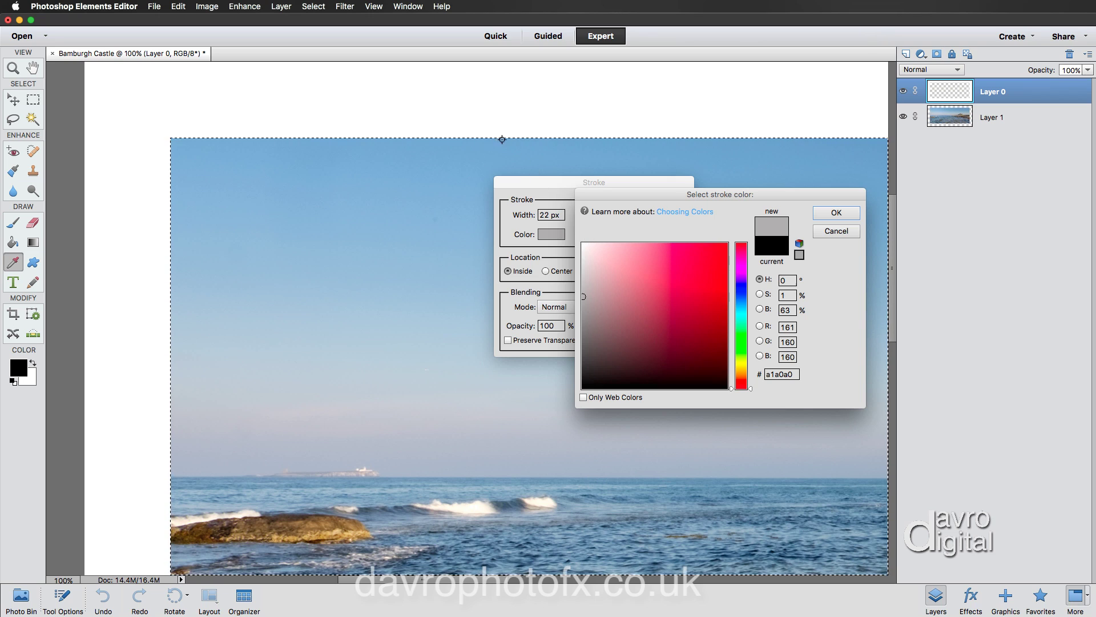
pyautogui.click(834, 214)
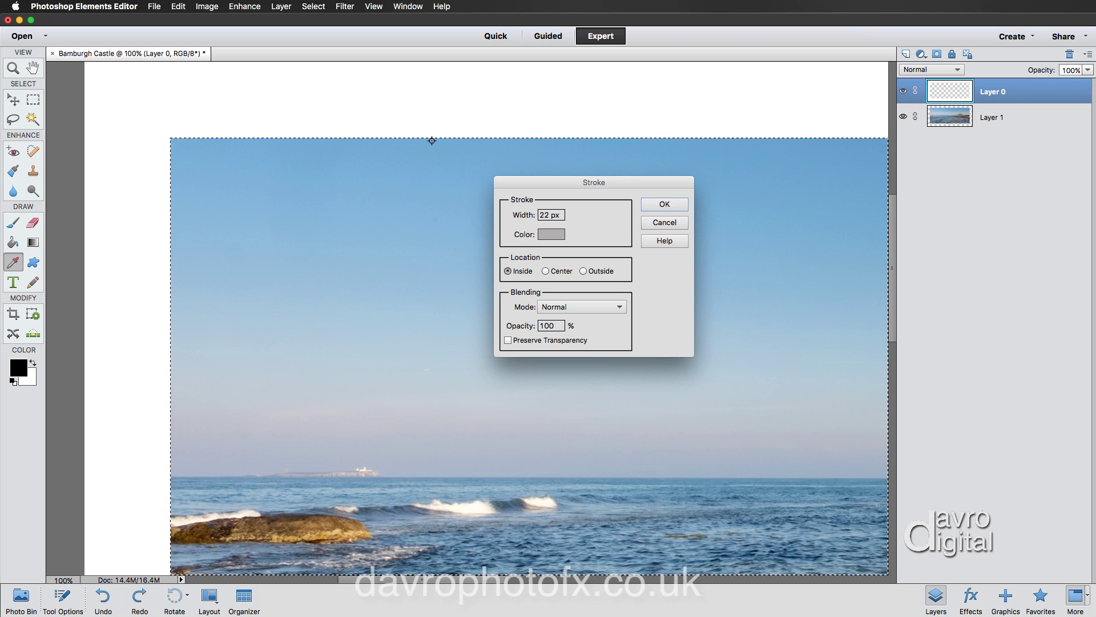
pyautogui.click(664, 204)
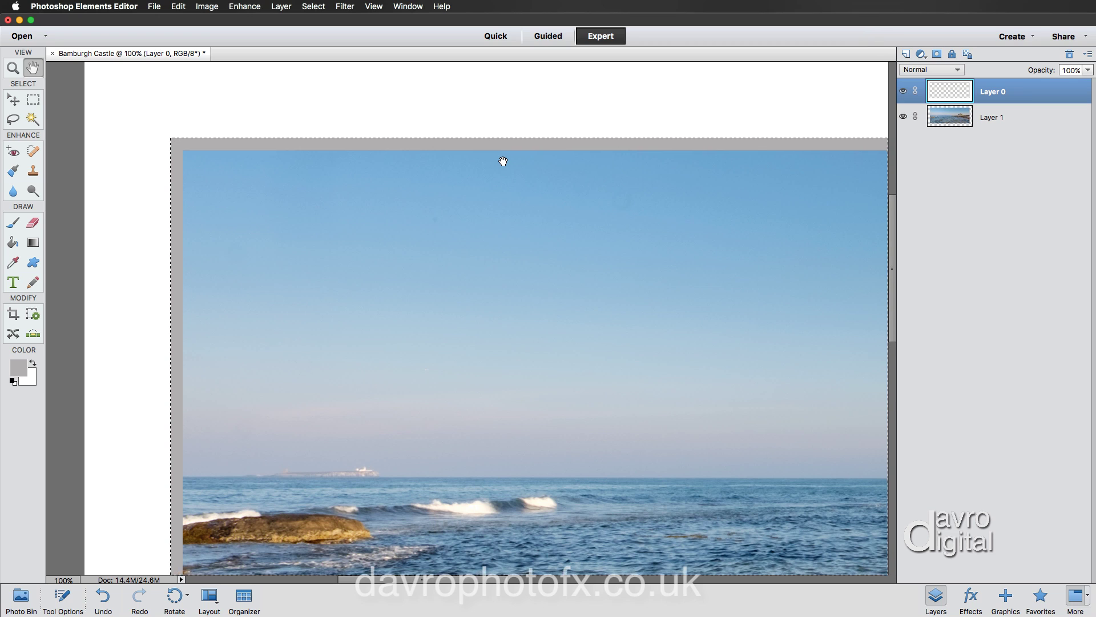
# Undo the 22 px stroke, outline the selection with a narrower grey inside stroke and deselect.
pyautogui.press('super+z')
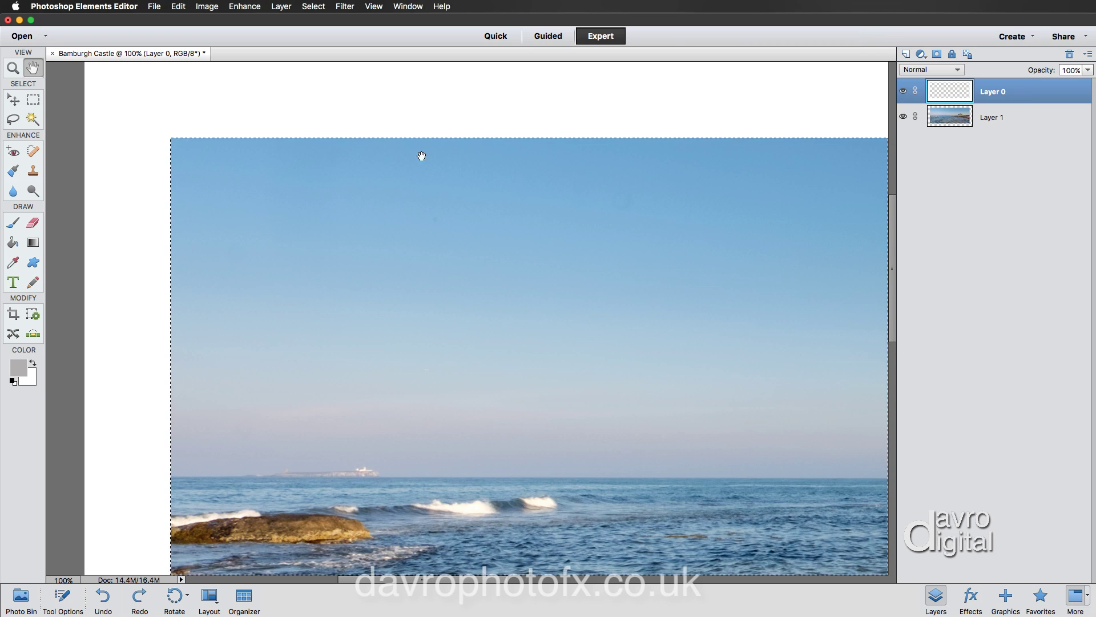
pyautogui.click(177, 8)
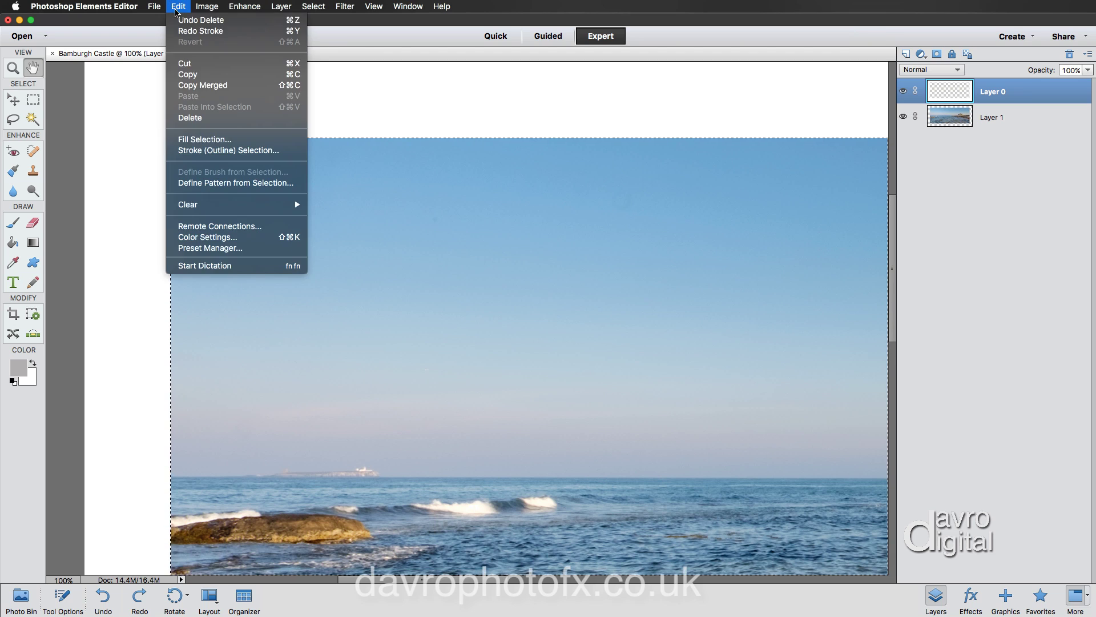
pyautogui.click(198, 153)
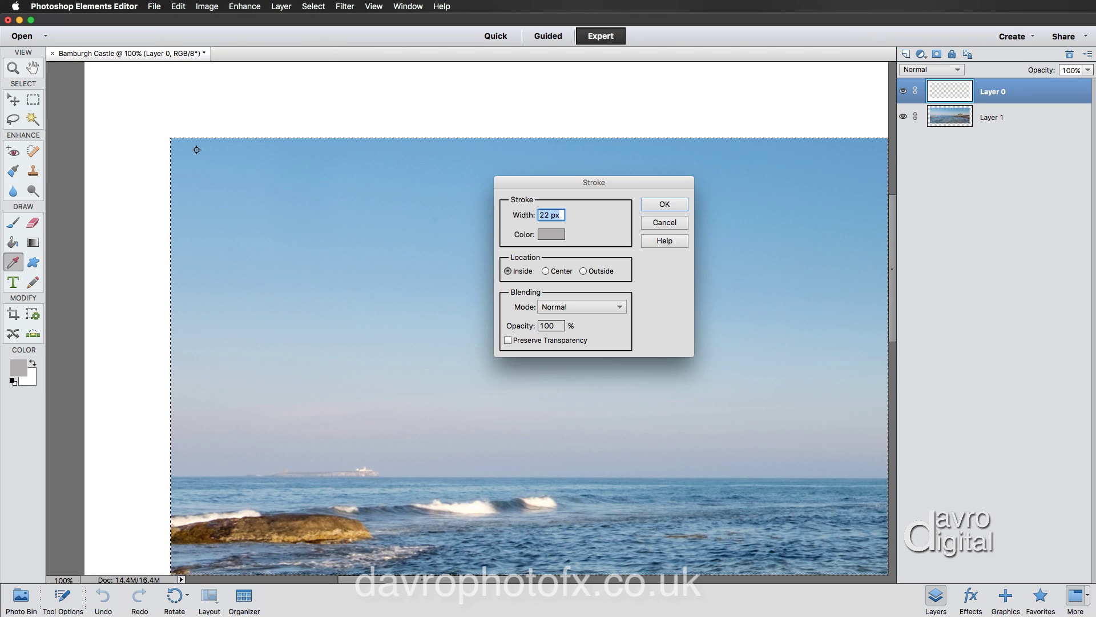
pyautogui.moveTo(522, 217); pyautogui.dragTo(518, 216)
pyautogui.click(662, 206)
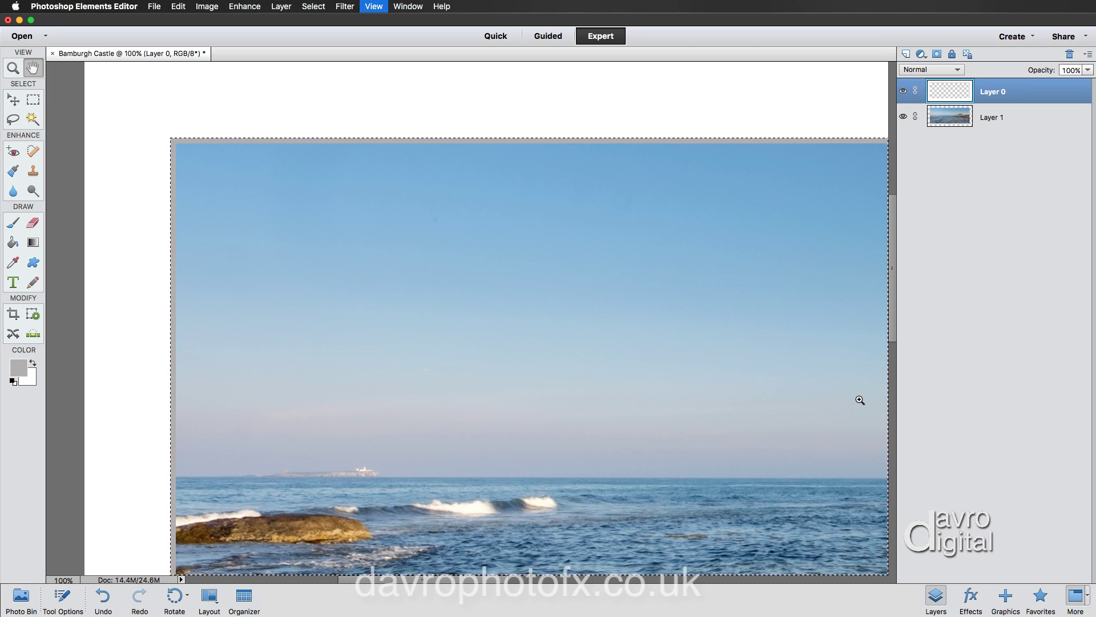
pyautogui.press('super+0')
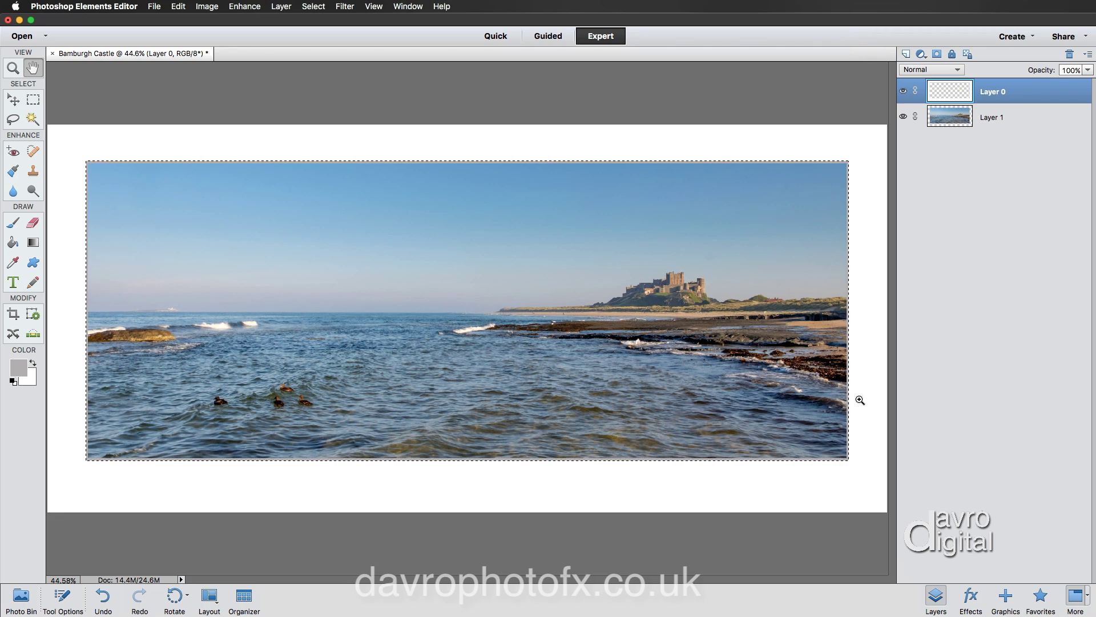
pyautogui.press('super+d')
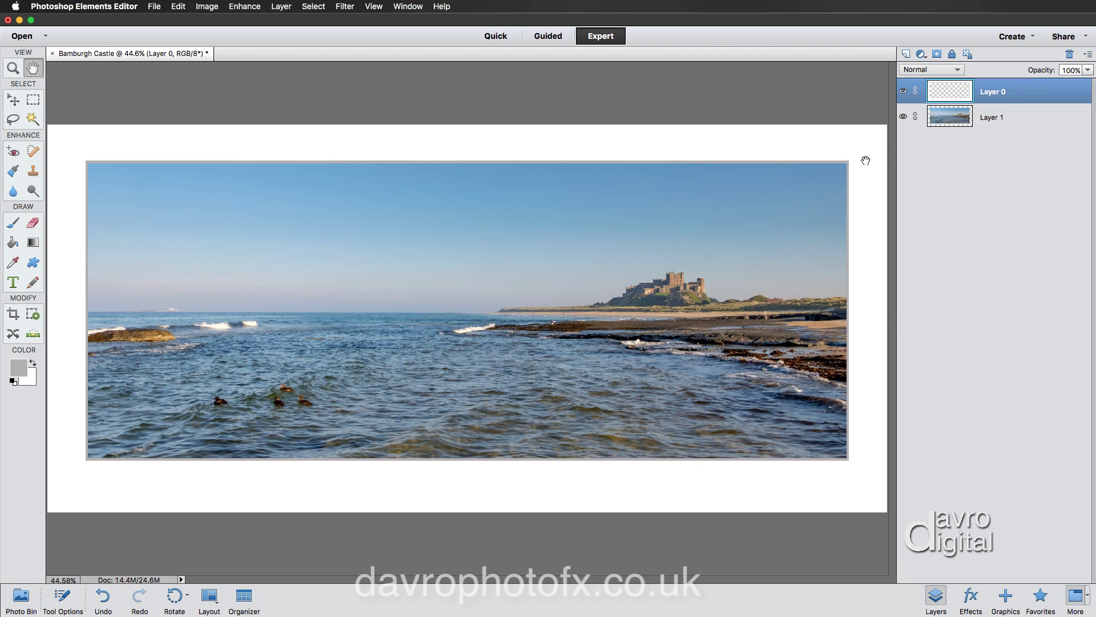
# Apply the Add Noise filter to Layer 0 with an amount of 4.39%, Uniform distribution and Monochromatic enabled.
pyautogui.click(344, 11)
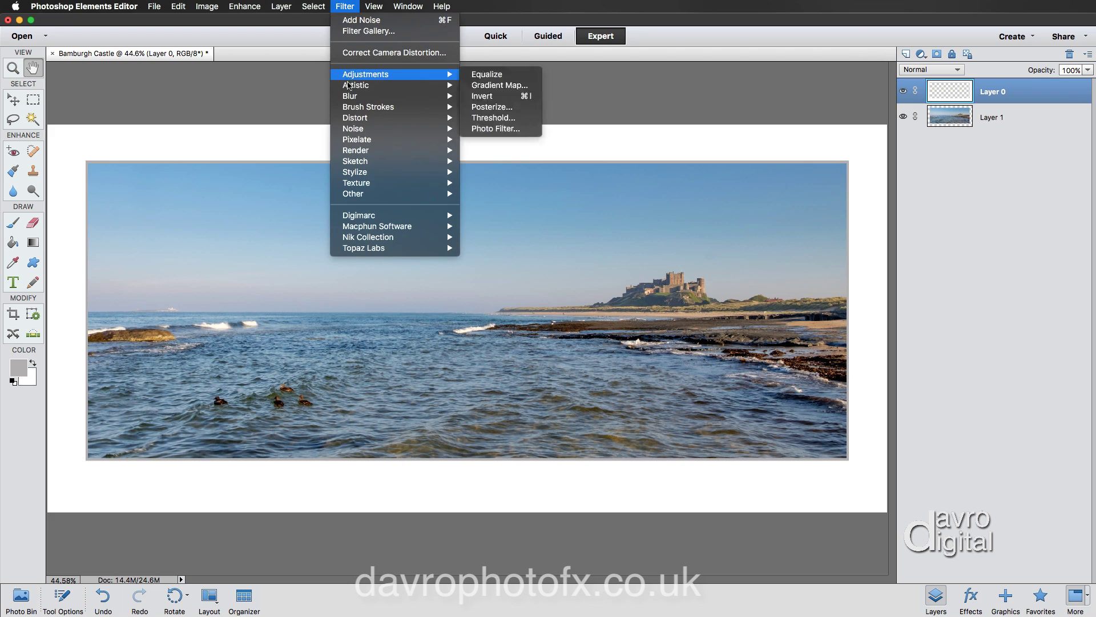
pyautogui.moveTo(353, 129)
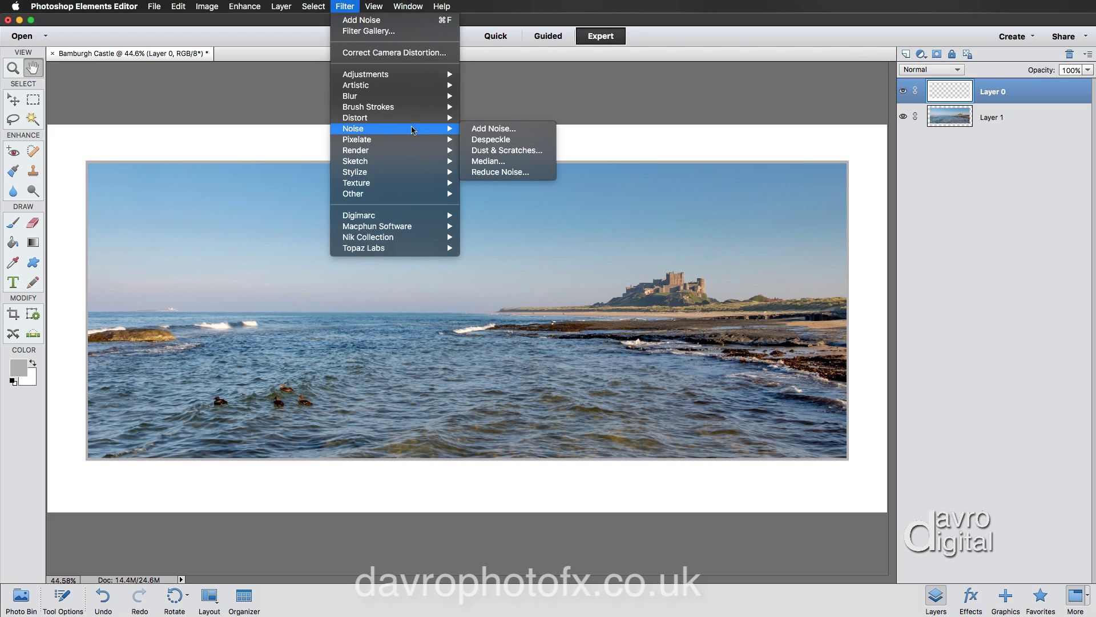
pyautogui.click(489, 129)
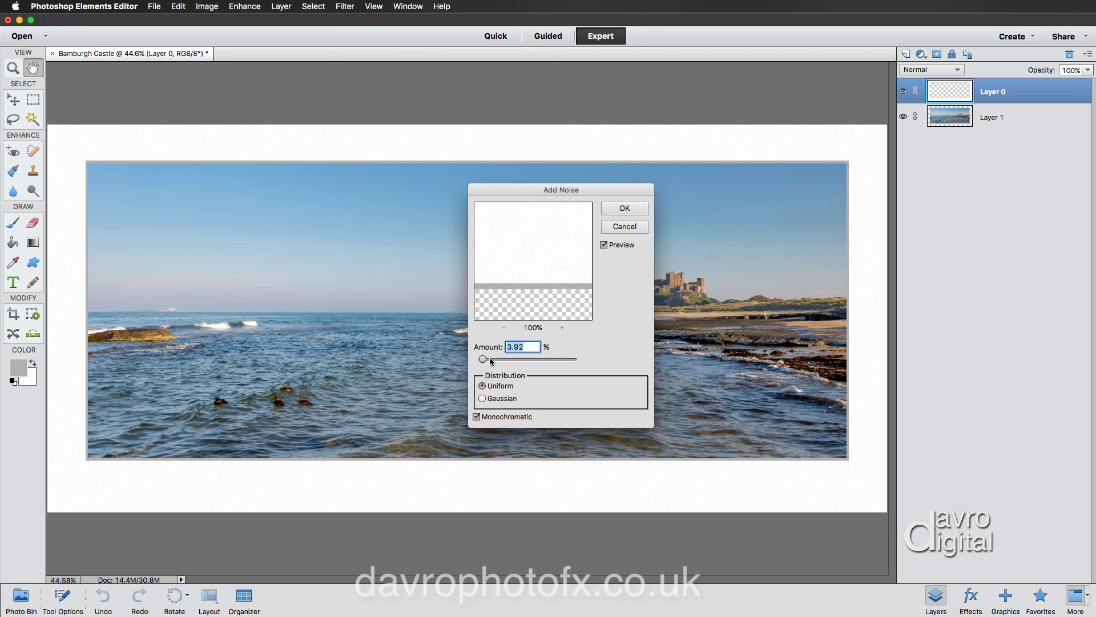
pyautogui.moveTo(483, 359); pyautogui.dragTo(508, 360)
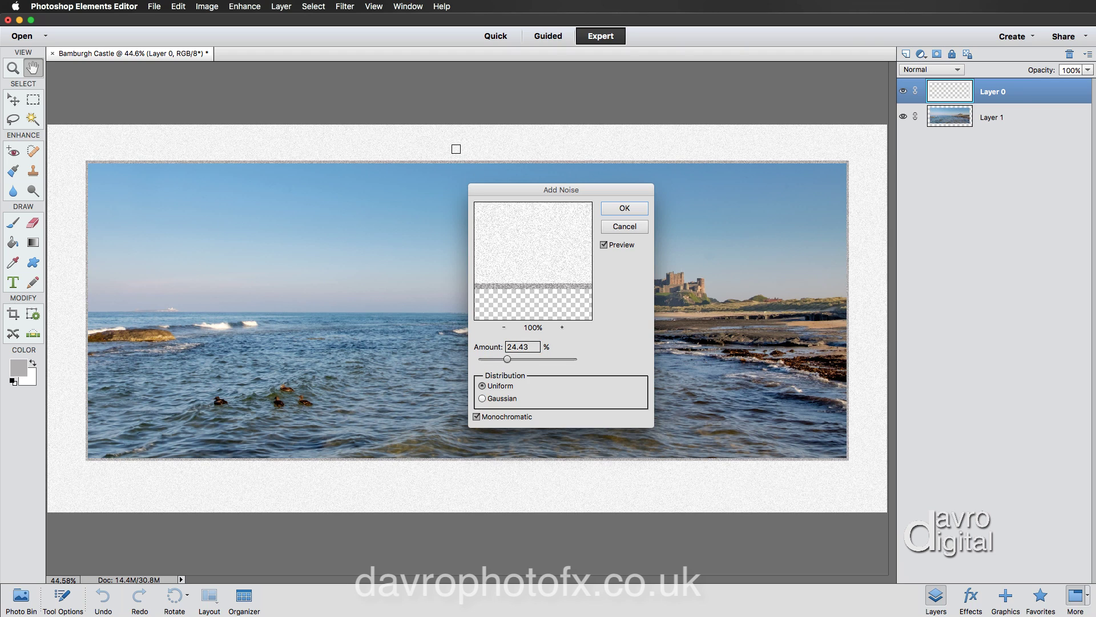
pyautogui.click(507, 224)
pyautogui.moveTo(506, 224); pyautogui.dragTo(537, 230)
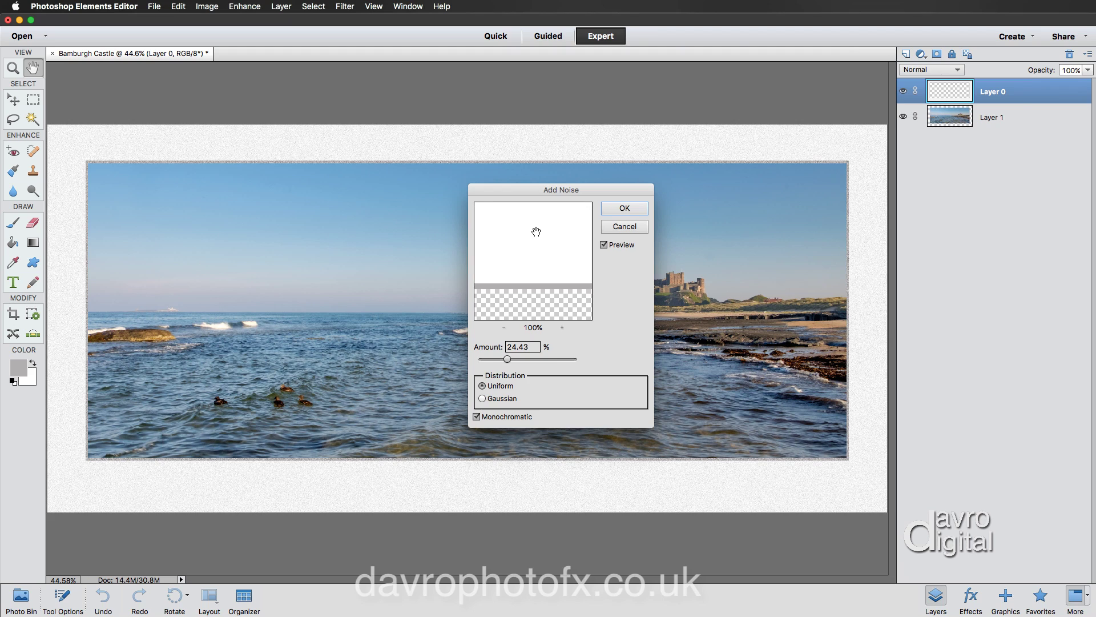
pyautogui.moveTo(536, 231); pyautogui.dragTo(536, 231)
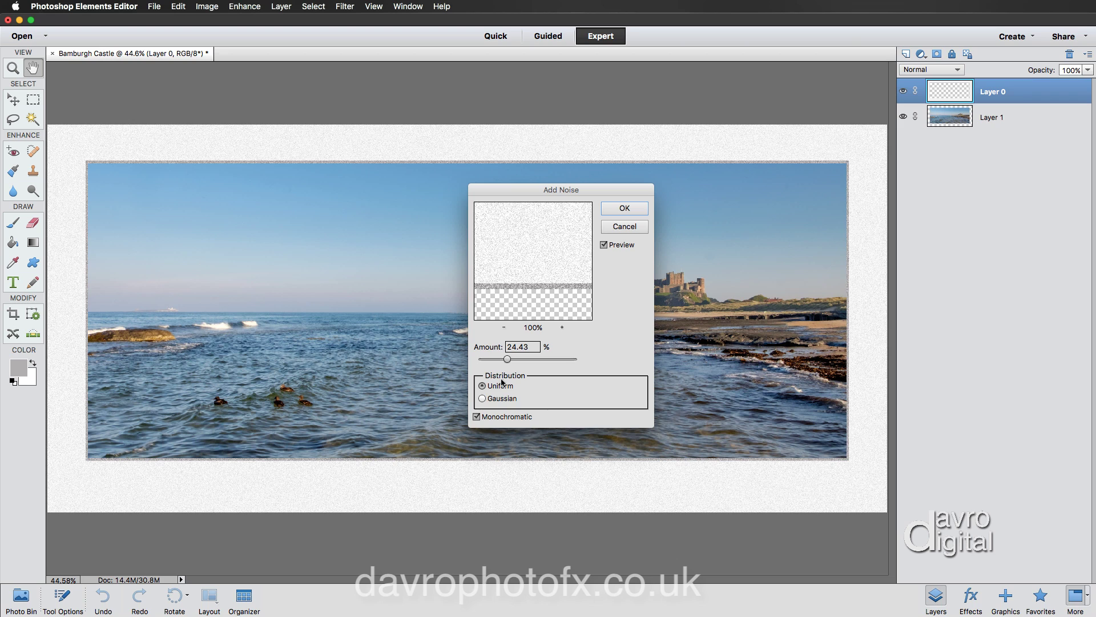
pyautogui.click(477, 418)
pyautogui.click(477, 417)
pyautogui.moveTo(507, 358); pyautogui.dragTo(484, 359)
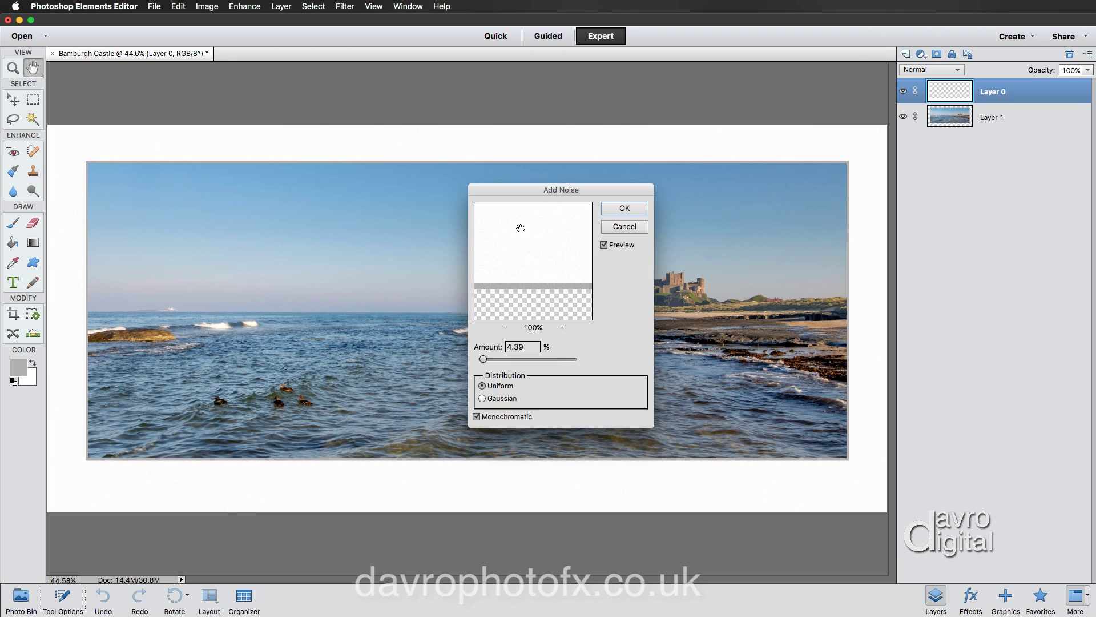
pyautogui.click(627, 209)
pyautogui.click(625, 208)
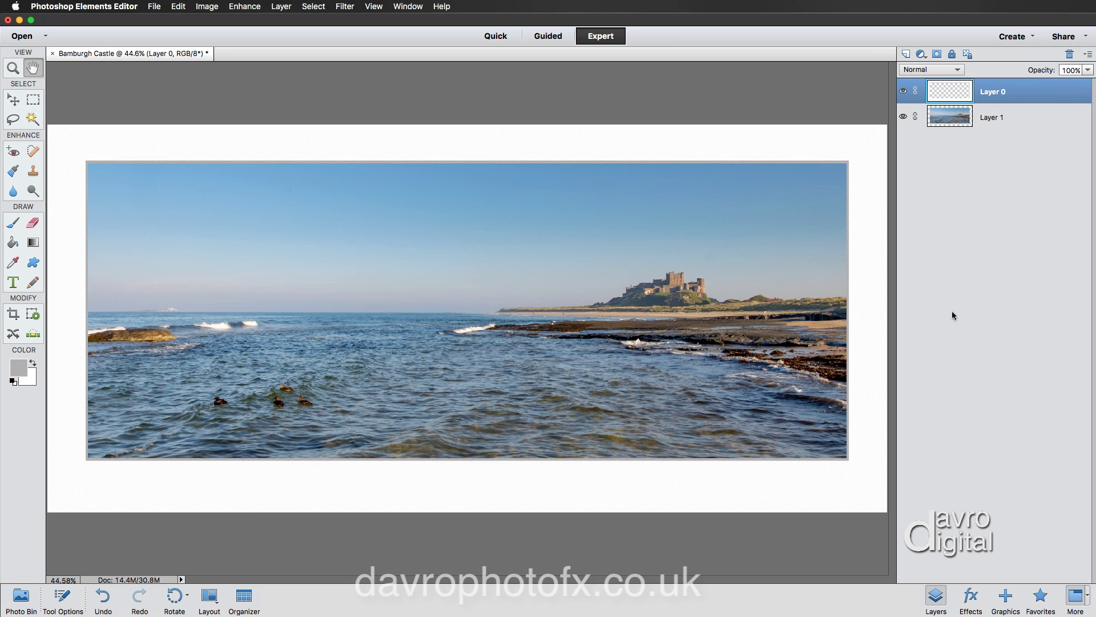
# Apply a black soft-edged style from the Drop Shadows collection to Layer 0 and accept the canvas-size notice.
pyautogui.click(971, 596)
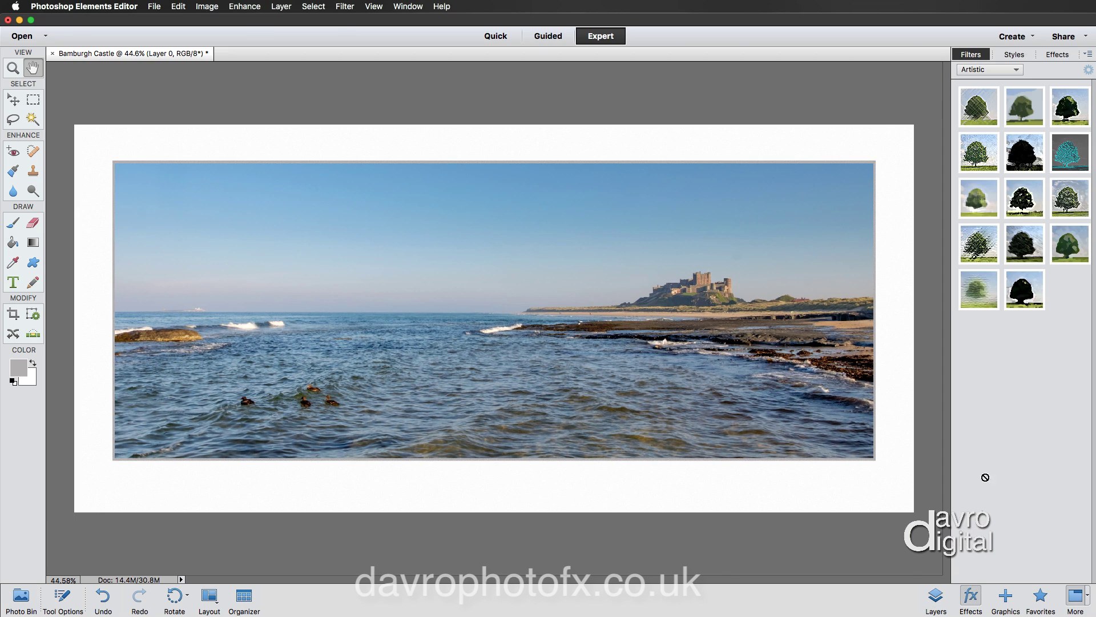
pyautogui.click(1019, 58)
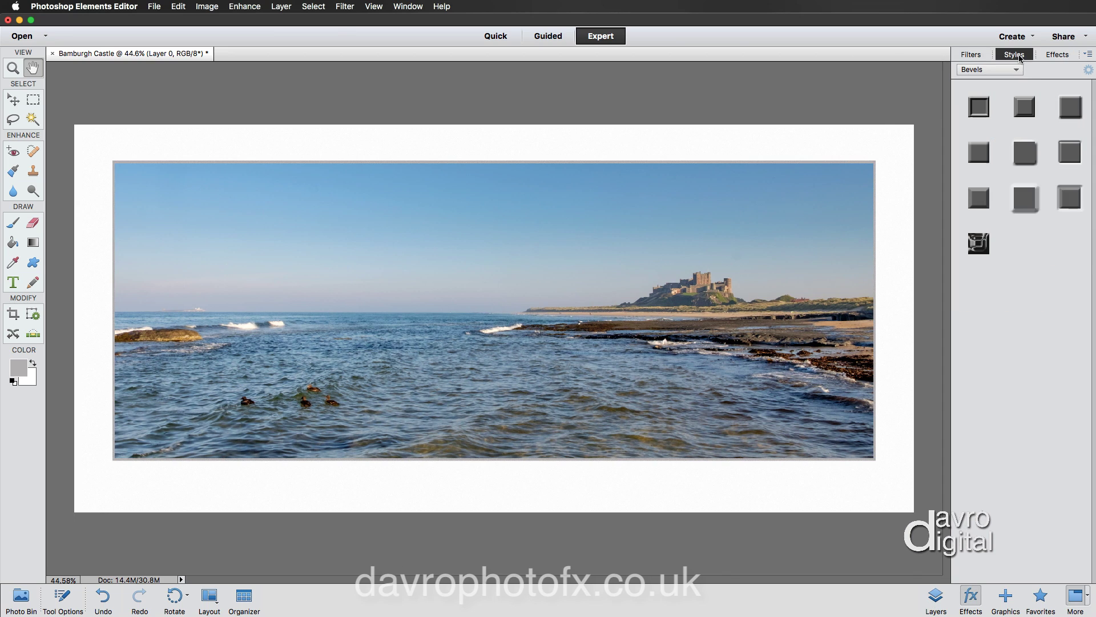
pyautogui.click(992, 71)
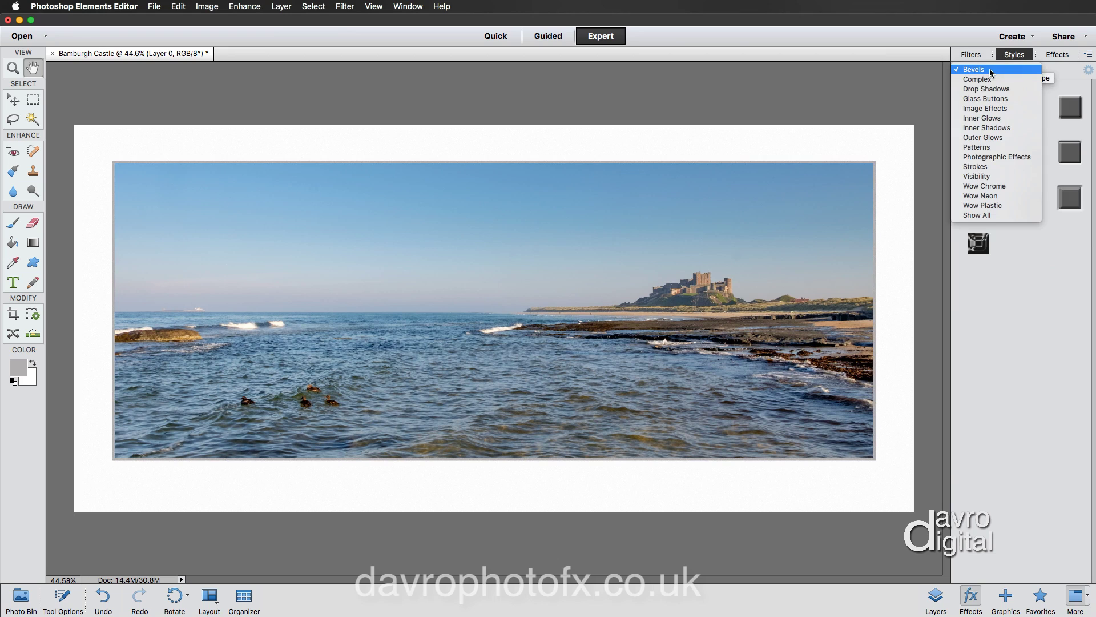
pyautogui.click(993, 90)
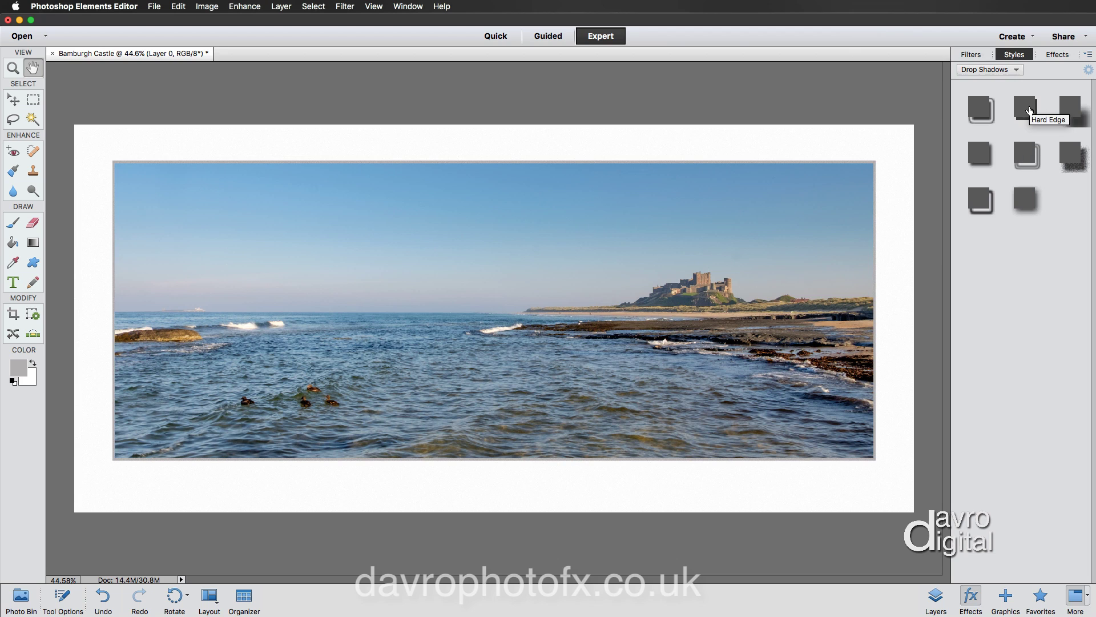
pyautogui.click(985, 151)
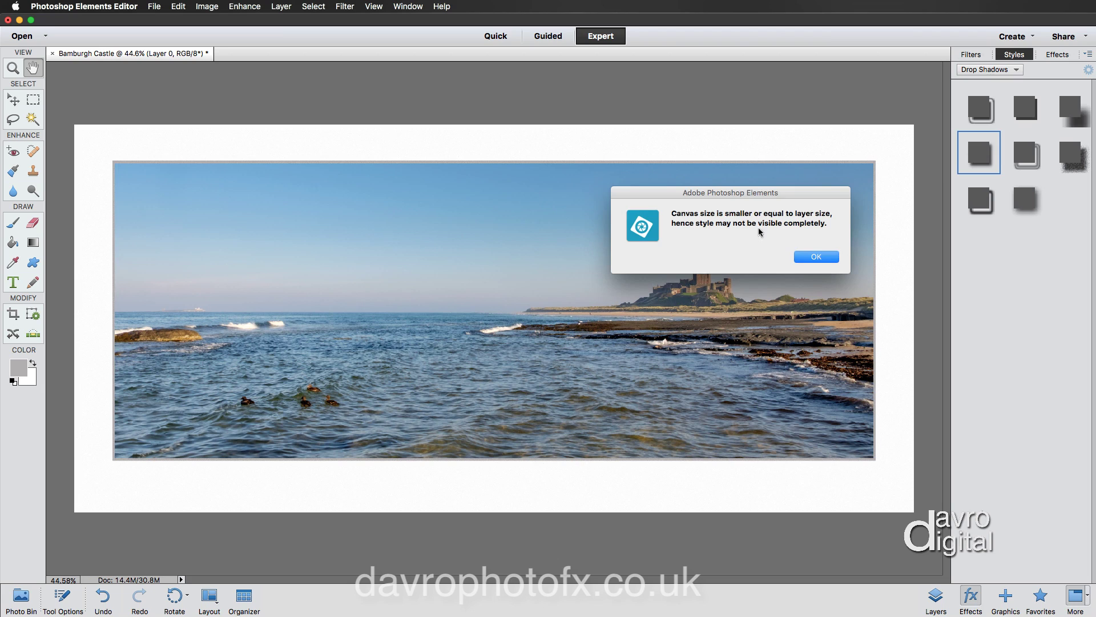
pyautogui.click(815, 259)
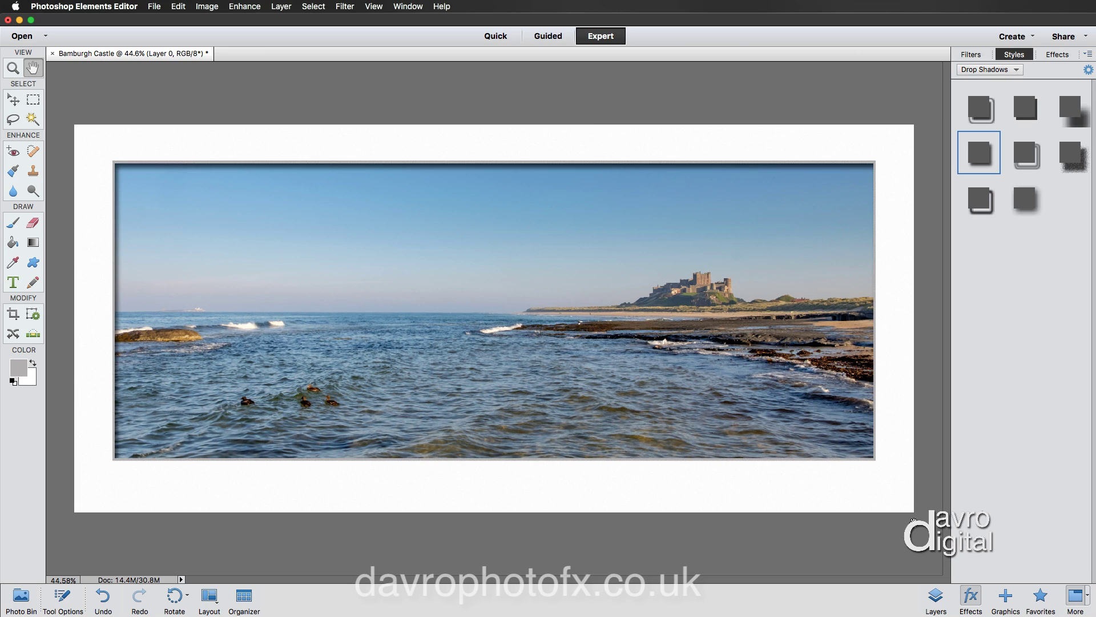
# Adjust Layer 0's drop shadow to a size of 51 px and a distance of 0 px so it surrounds the photo evenly.
pyautogui.click(935, 598)
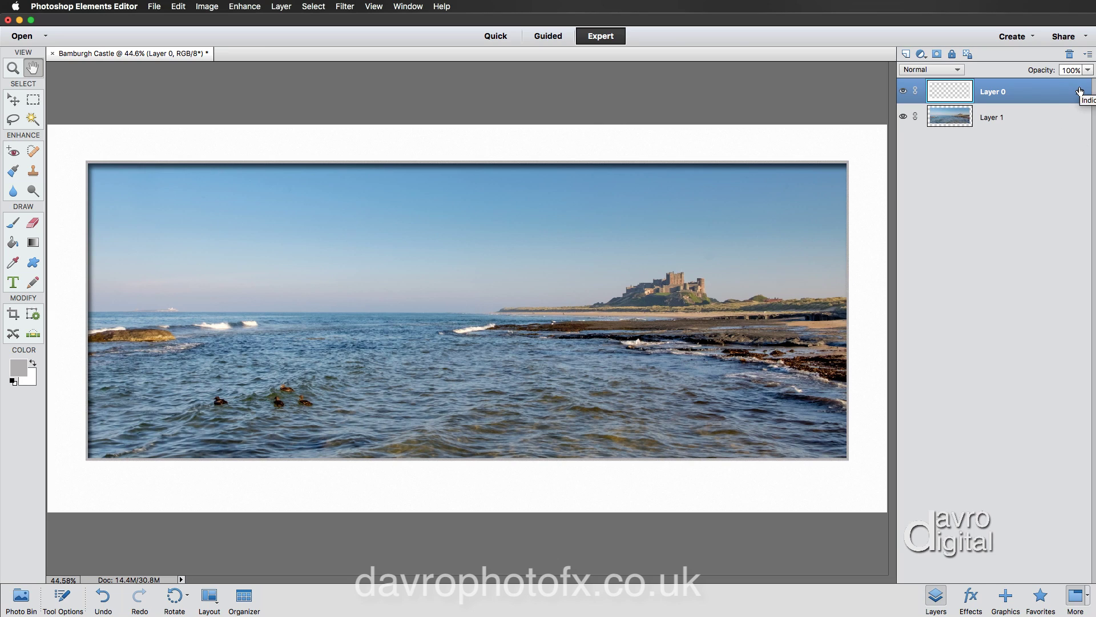
pyautogui.doubleClick(1080, 92)
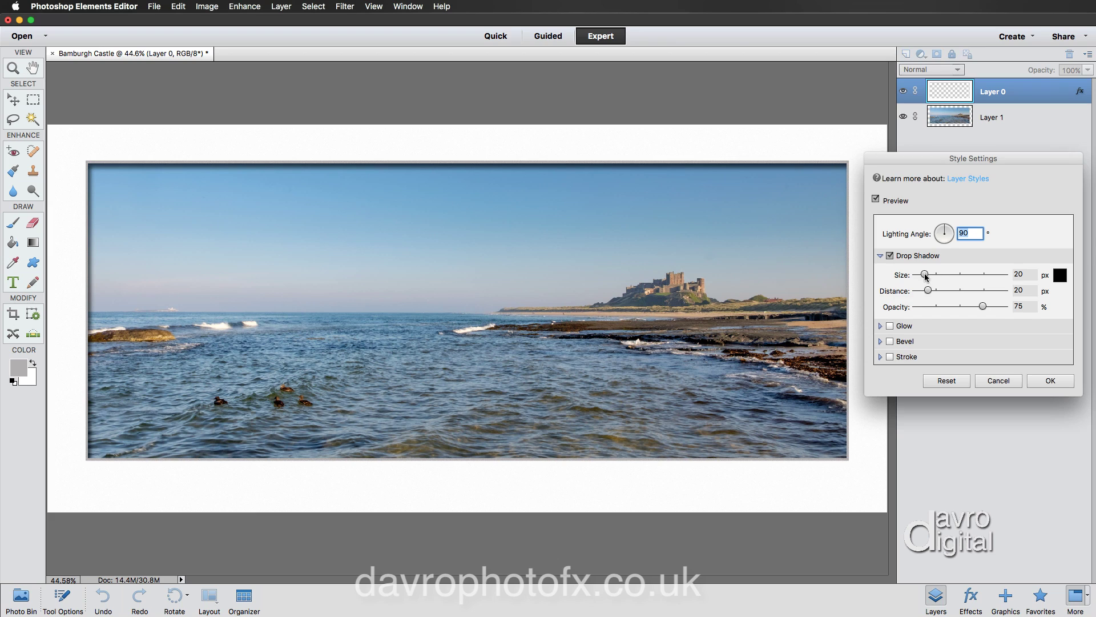
pyautogui.moveTo(926, 277); pyautogui.dragTo(930, 278)
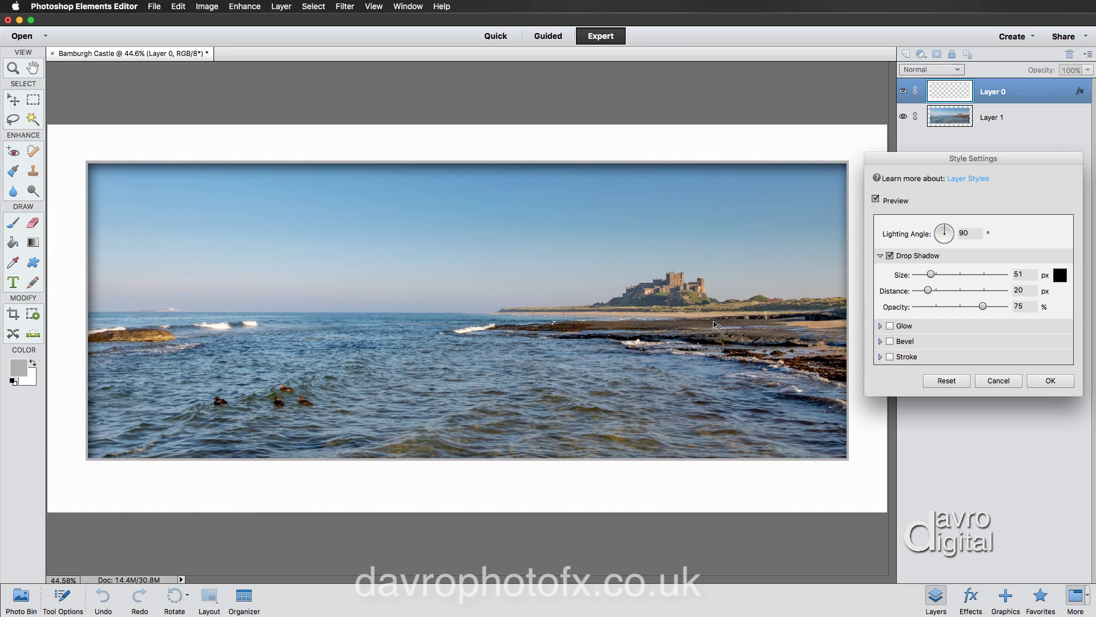
pyautogui.moveTo(717, 324); pyautogui.dragTo(716, 324)
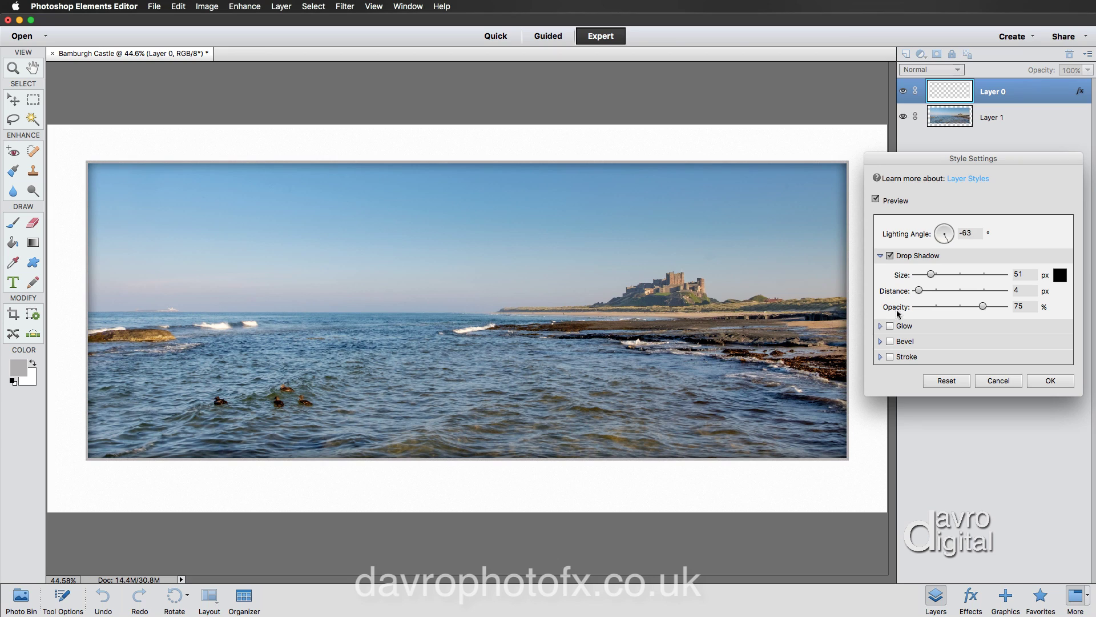
pyautogui.moveTo(919, 292); pyautogui.dragTo(917, 292)
pyautogui.click(1061, 382)
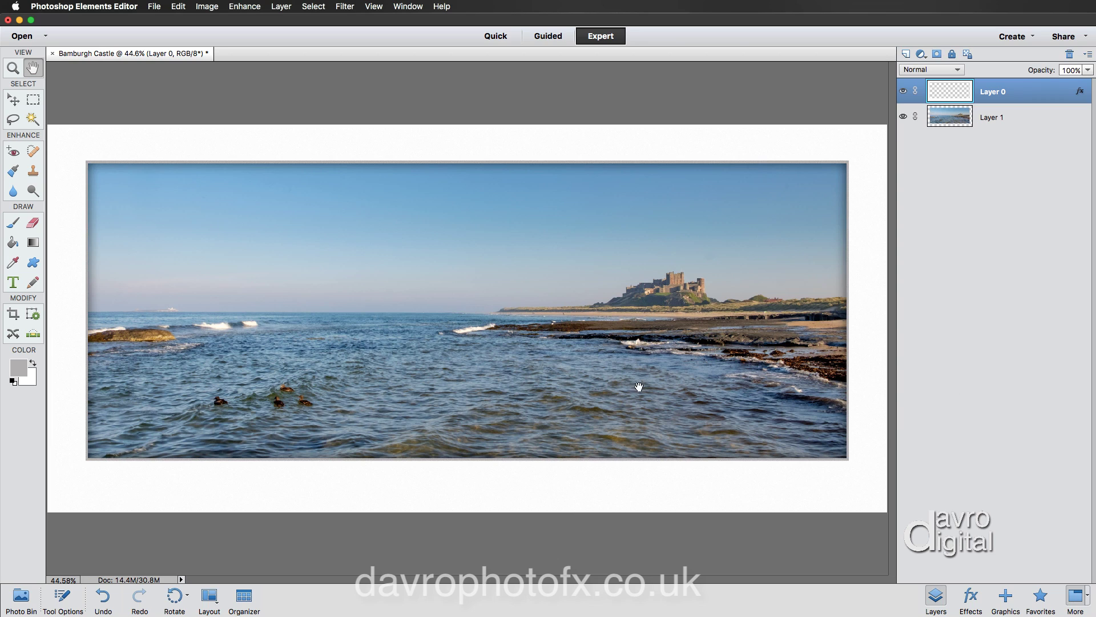
# Add the title "Bamburgh Castle" as a horizontal text layer on the white mat below the photo.
pyautogui.click(13, 282)
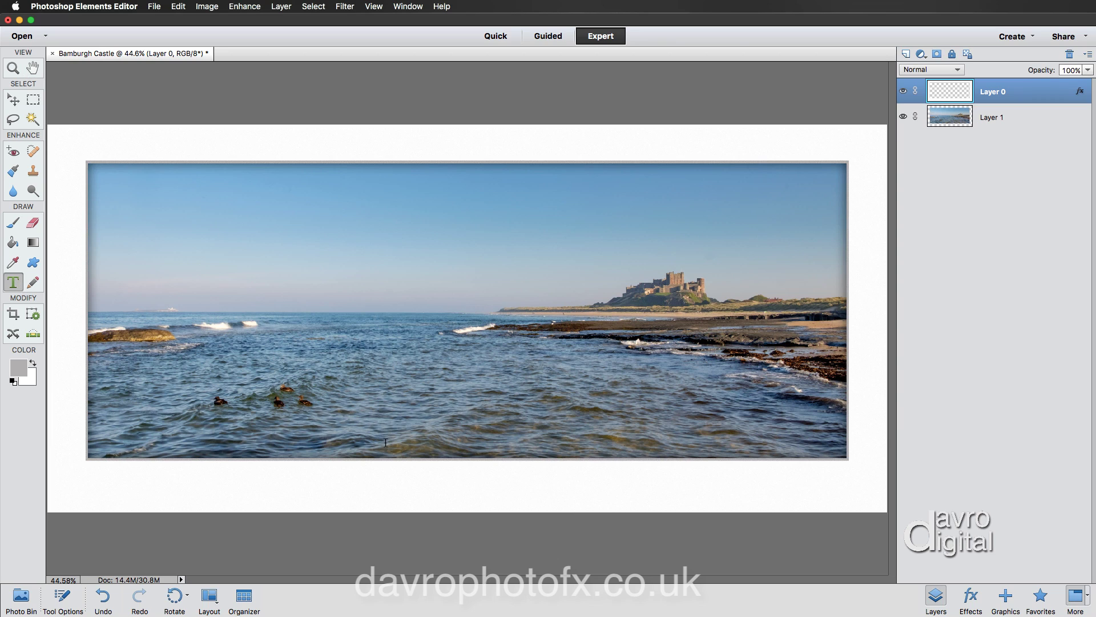
pyautogui.click(333, 485)
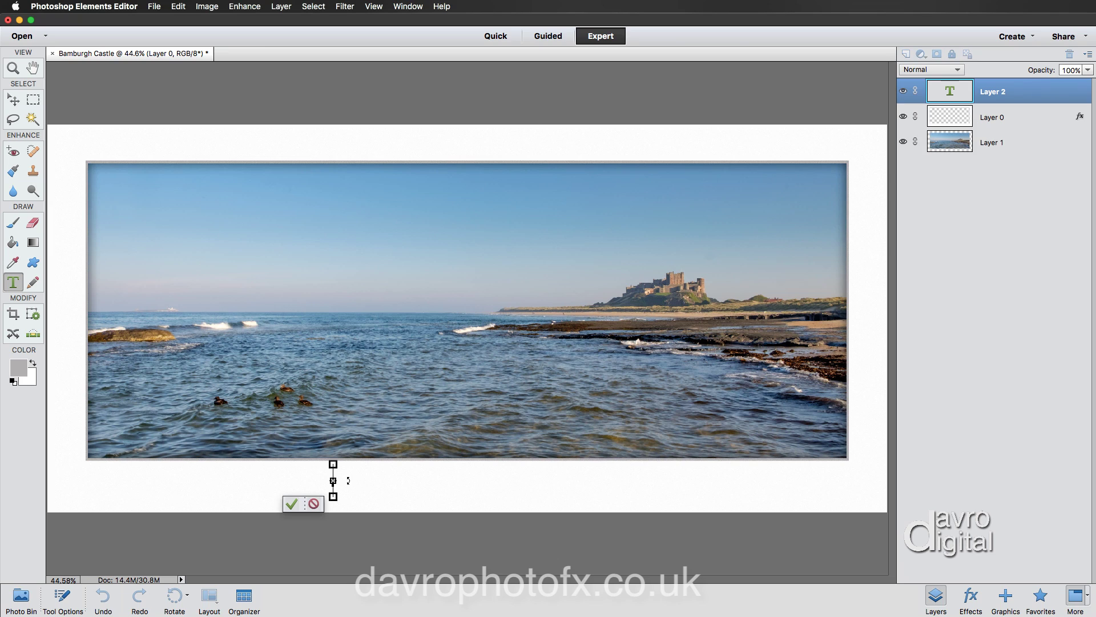
pyautogui.click(178, 6)
pyautogui.click(198, 98)
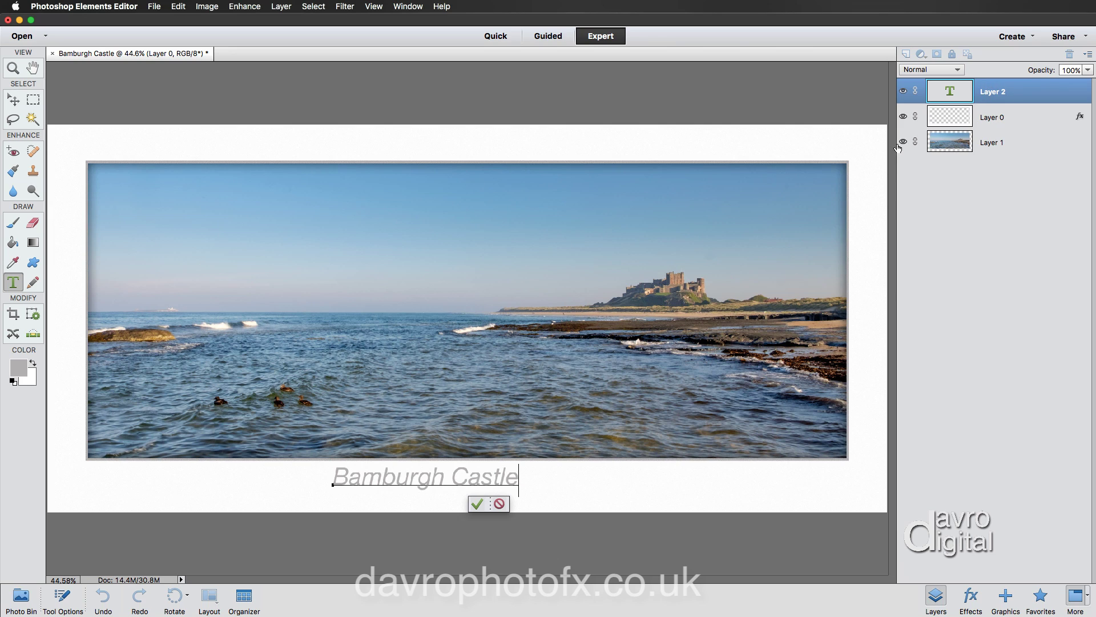
pyautogui.click(949, 92)
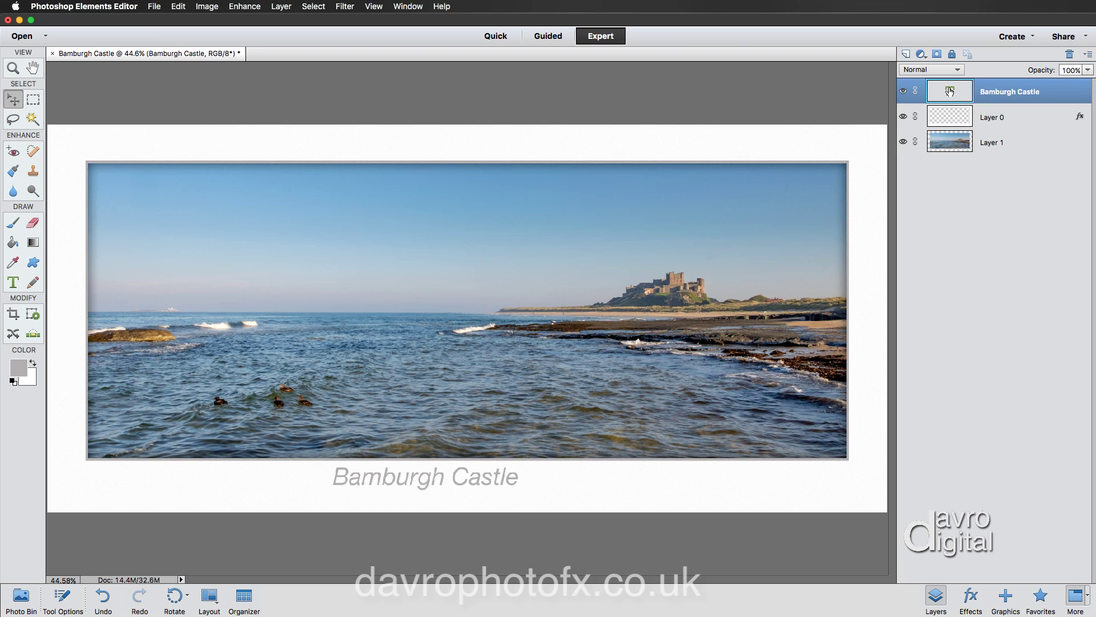
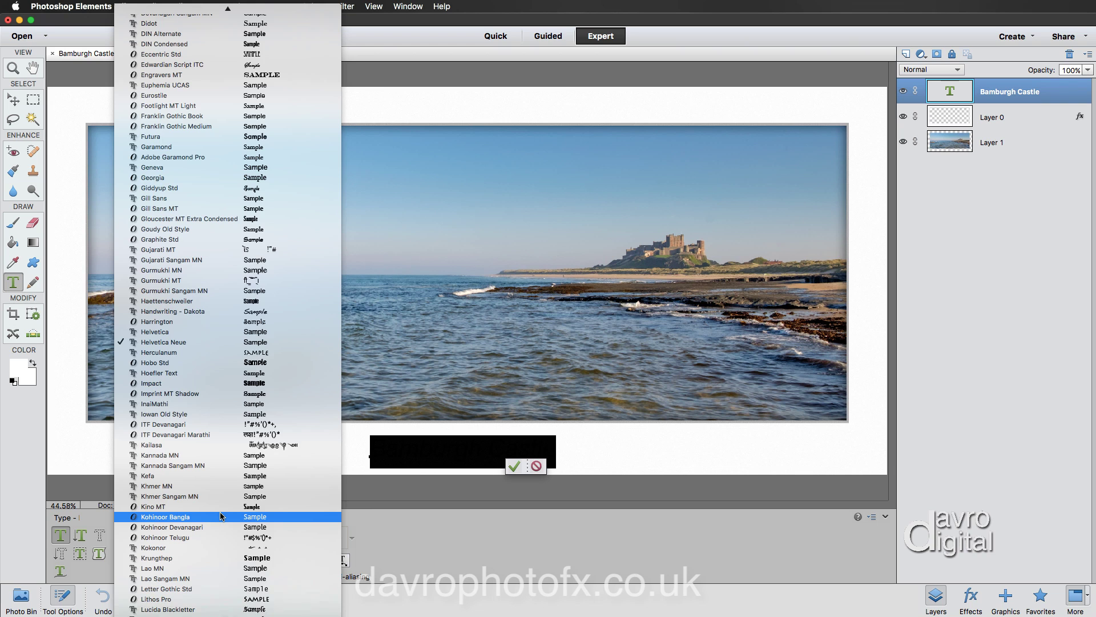
# Set the Bamburgh Castle title in Lucida Handwriting, enlarge it to 29.55 pt and commit the text.
pyautogui.scroll(-2, 222, 516)
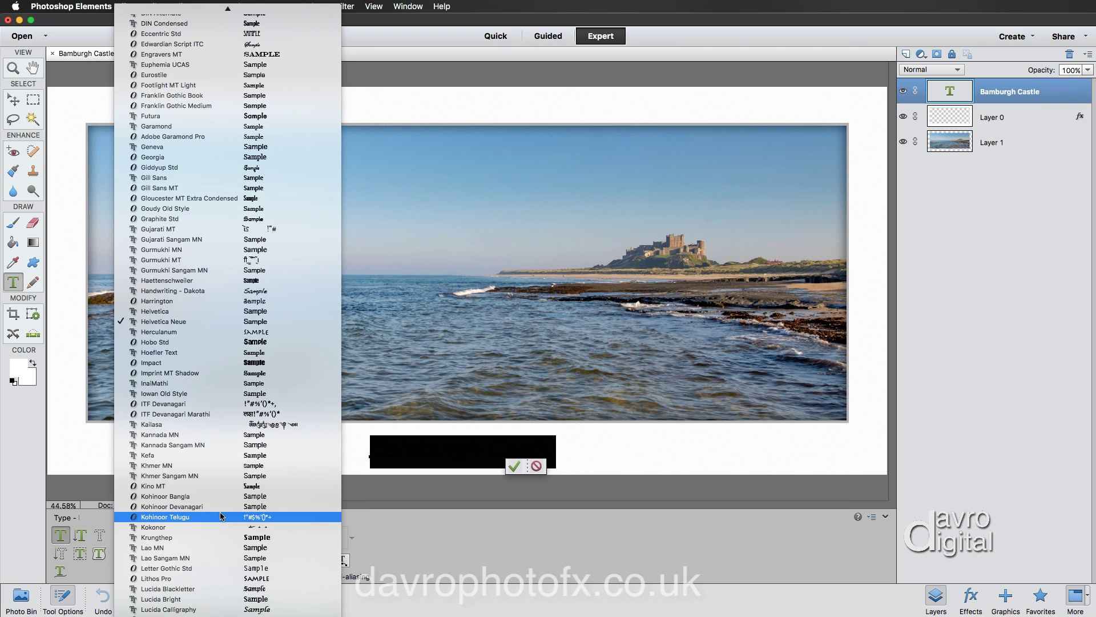
pyautogui.scroll(-20, 221, 517)
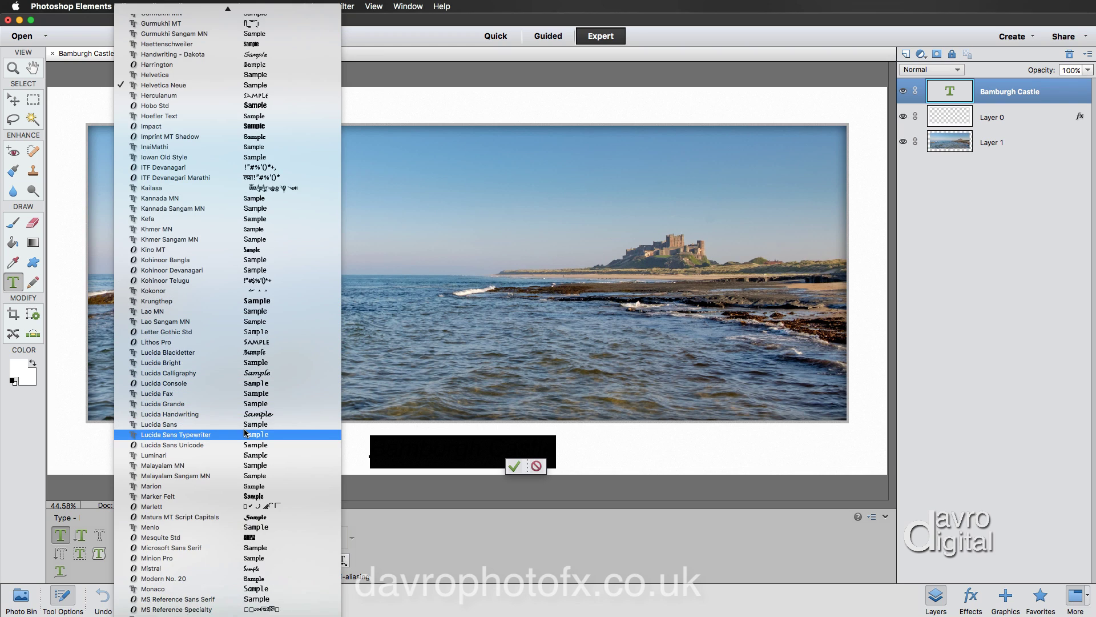
pyautogui.click(254, 413)
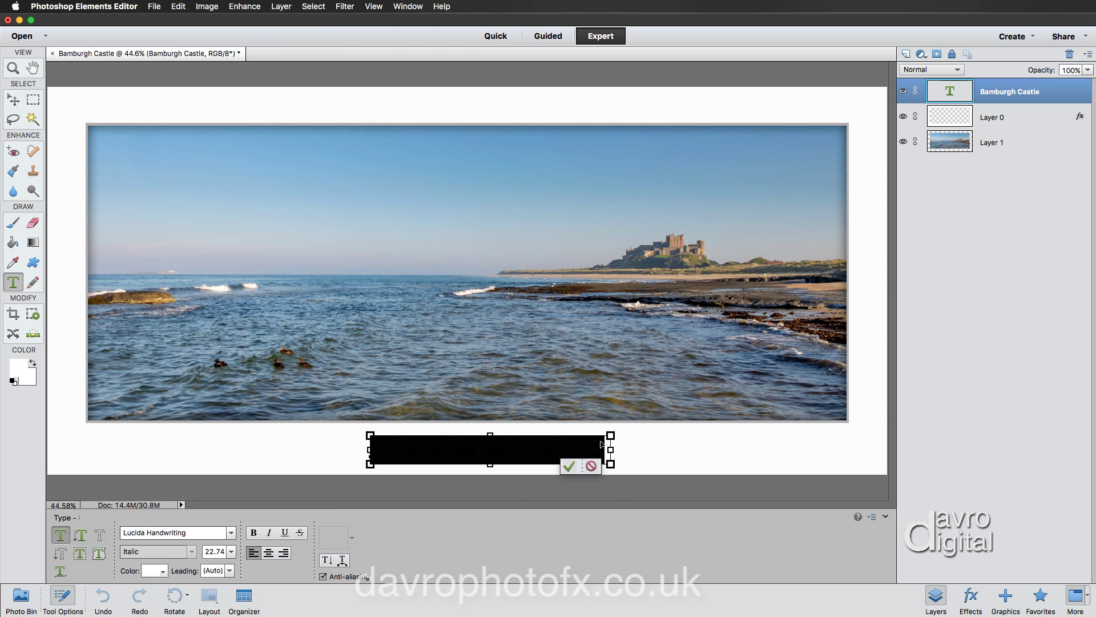
pyautogui.moveTo(611, 435); pyautogui.dragTo(684, 428)
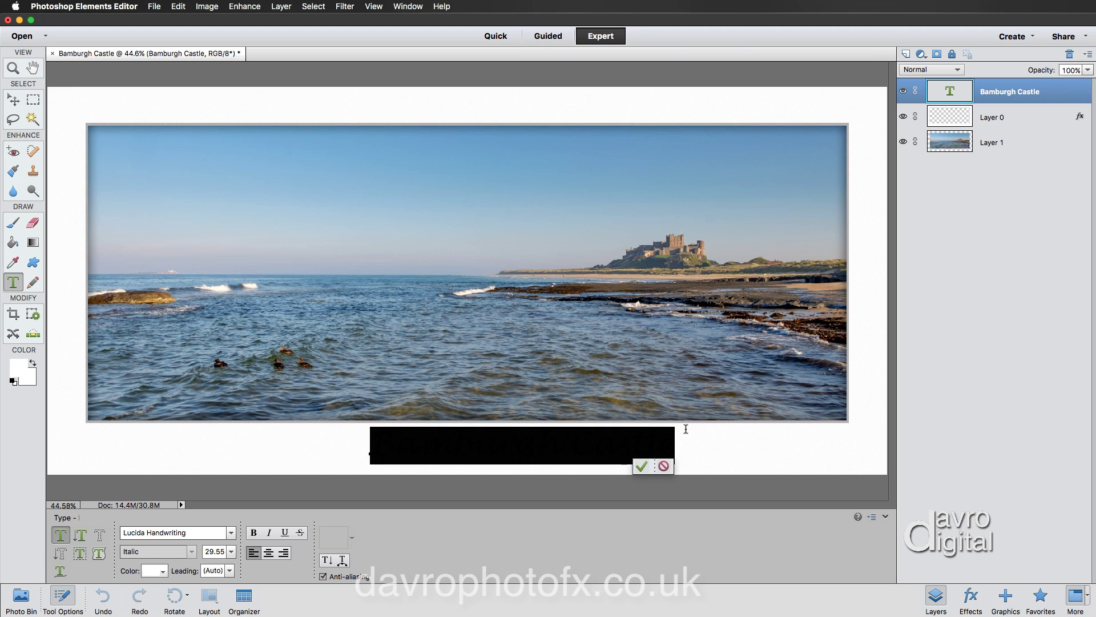
pyautogui.click(954, 93)
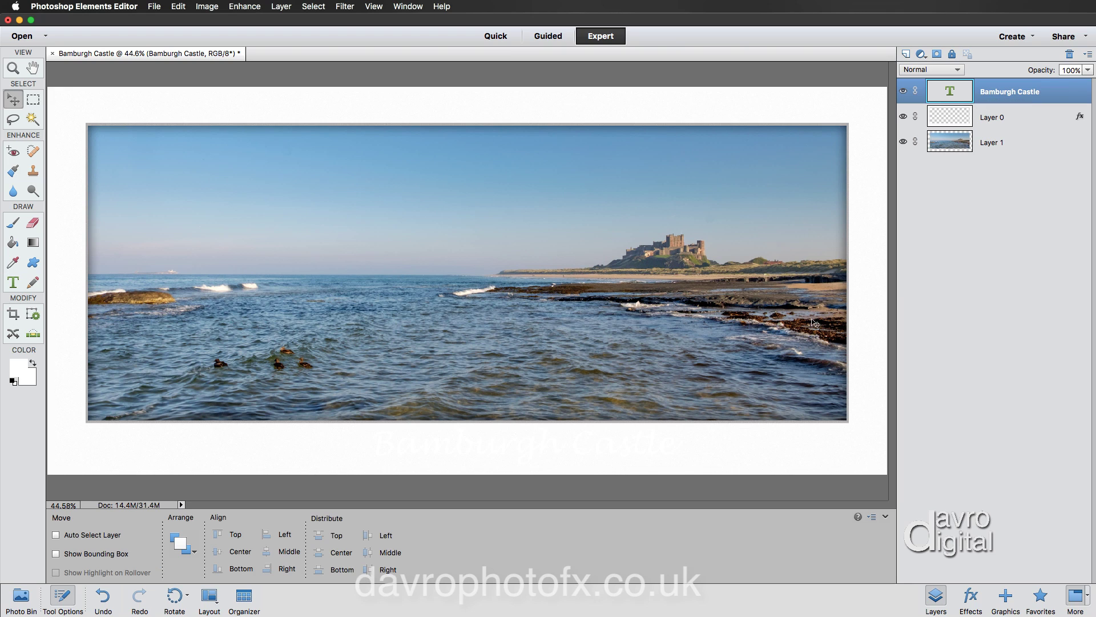
# Shift the white title further left beneath the photo and copy Layer 0's layer style onto the Bamburgh Castle text layer.
pyautogui.moveTo(740, 449); pyautogui.dragTo(680, 457)
pyautogui.doubleClick(1080, 116)
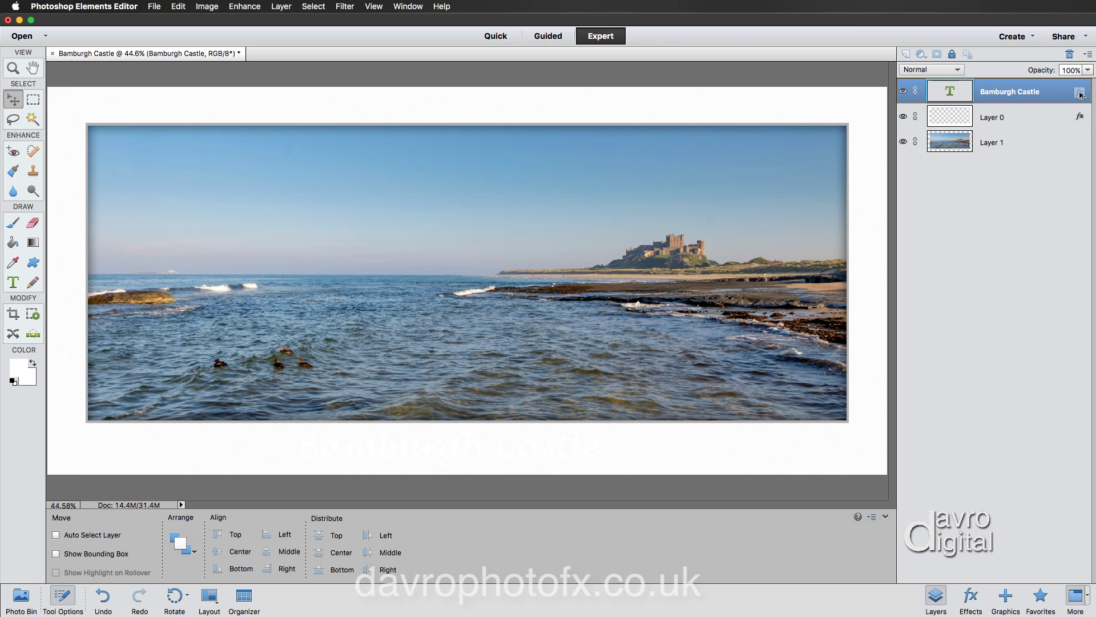
pyautogui.moveTo(1080, 93); pyautogui.dragTo(1080, 92)
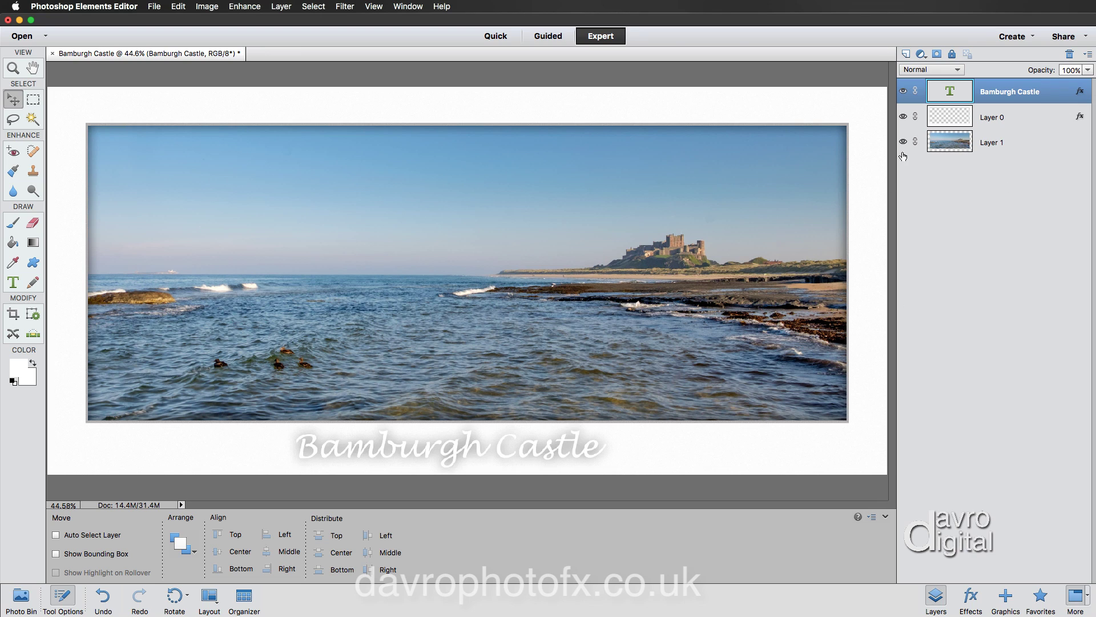
# Scale the Bamburgh Castle title down to 25.43 pt and commit the text.
pyautogui.doubleClick(950, 93)
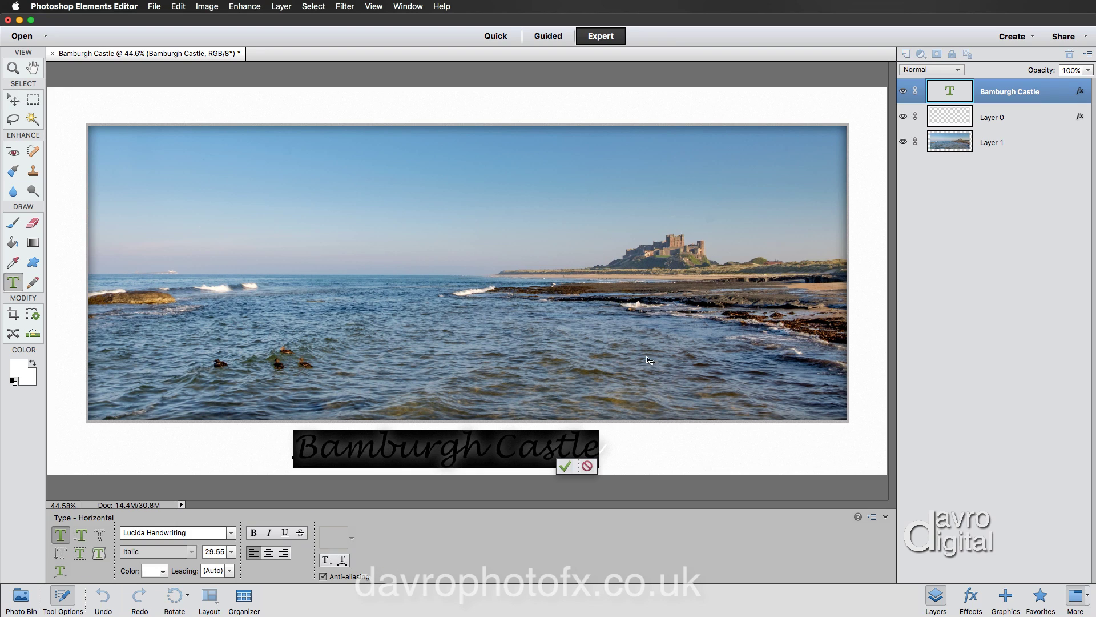
pyautogui.moveTo(598, 420)
pyautogui.moveTo(606, 429); pyautogui.dragTo(556, 435)
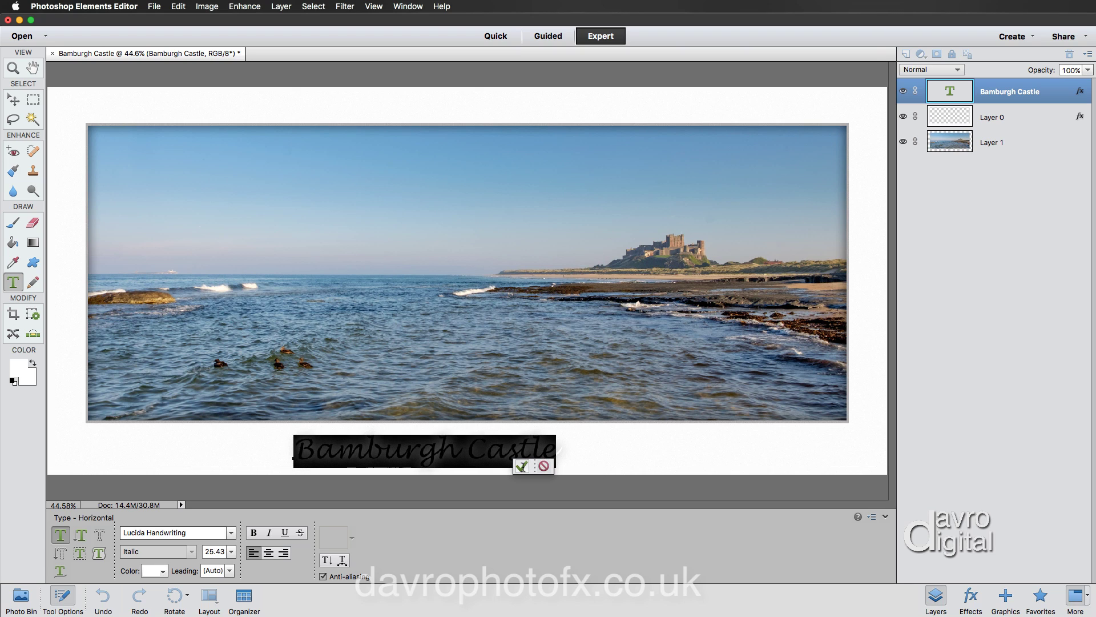
pyautogui.click(521, 465)
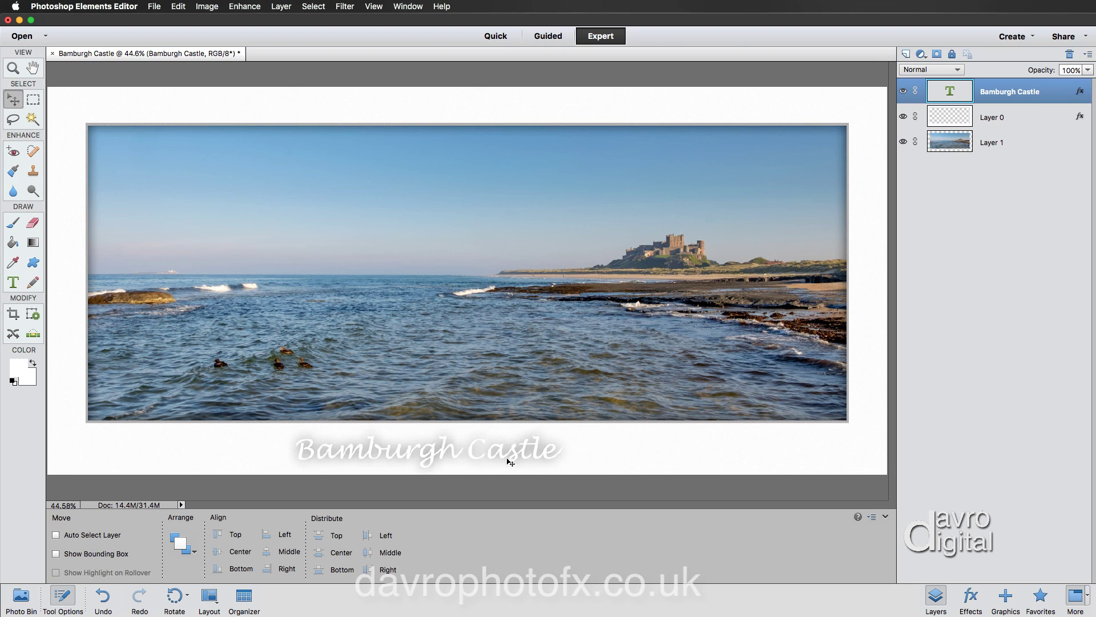
# Reduce the drop shadow size of the Bamburgh Castle text layer to 13 px.
pyautogui.doubleClick(1080, 91)
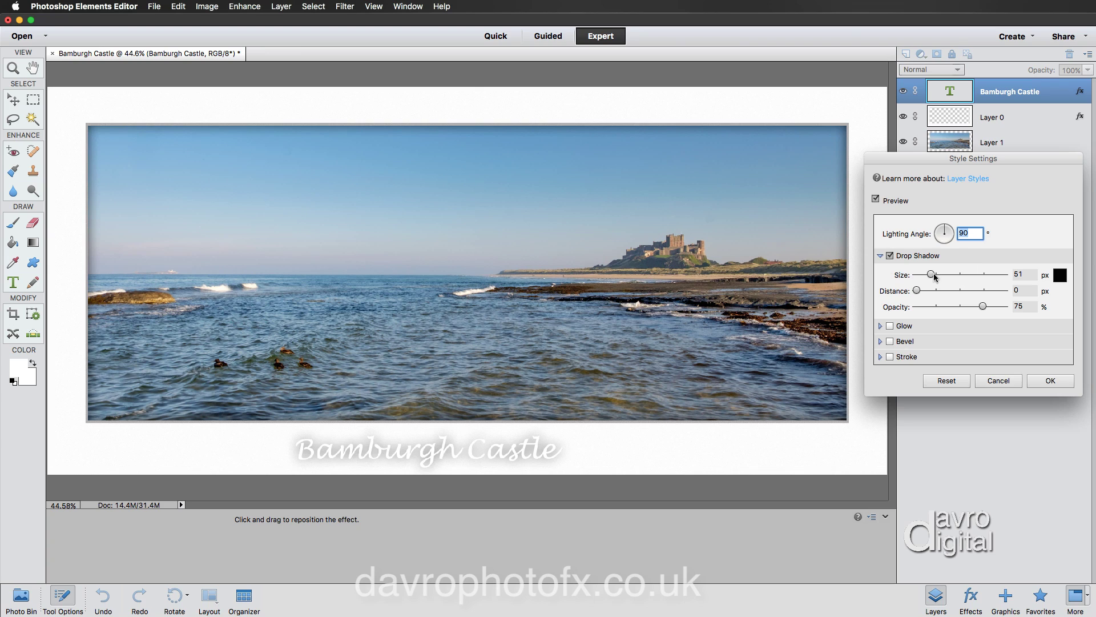
pyautogui.moveTo(932, 275); pyautogui.dragTo(923, 274)
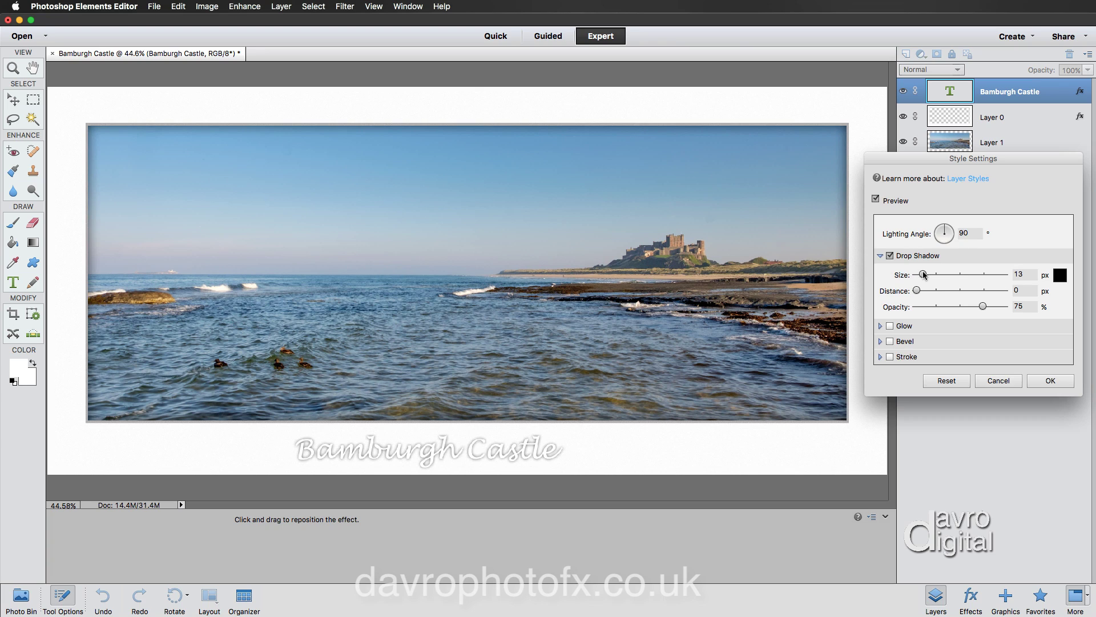
pyautogui.click(1051, 380)
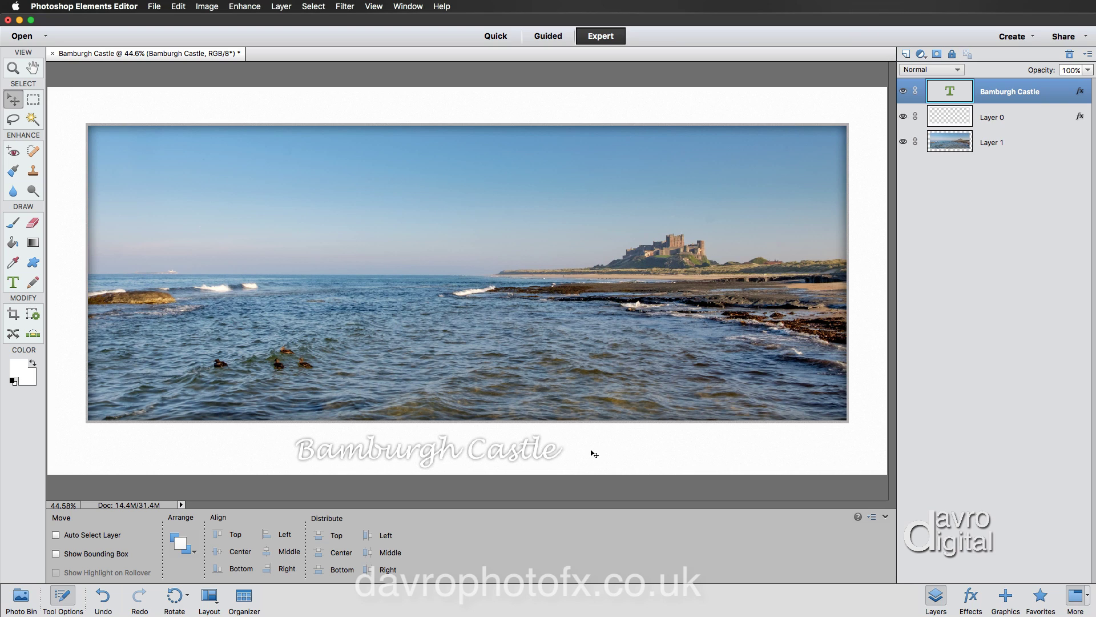
# Centre the Bamburgh Castle title horizontally against the full canvas, hide the tool options and deselect.
pyautogui.moveTo(588, 454); pyautogui.dragTo(776, 452)
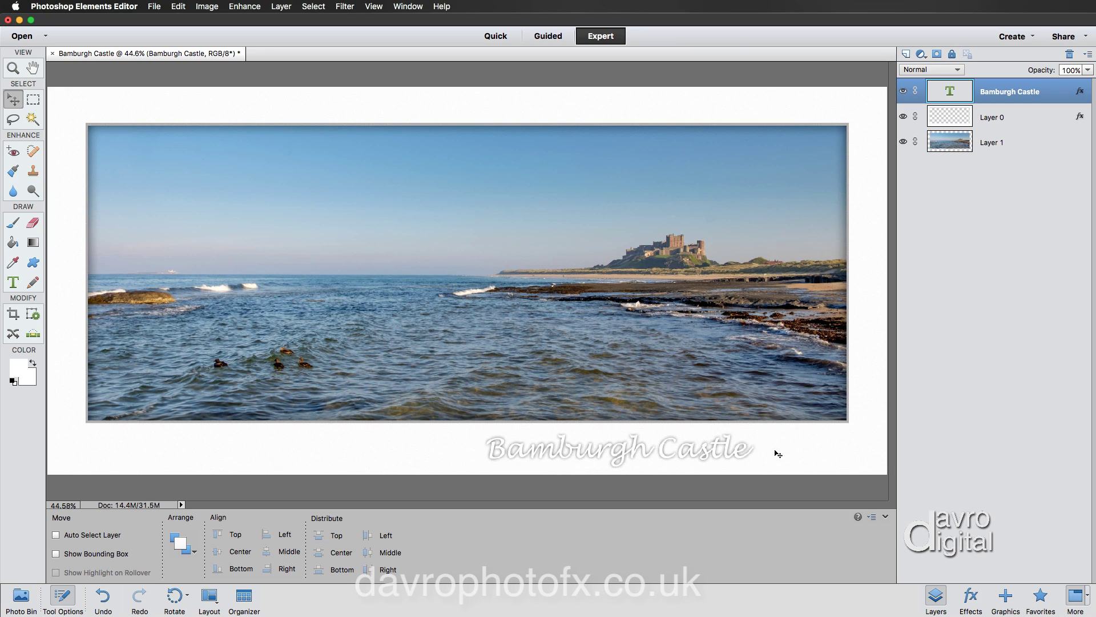
pyautogui.press('super+a')
pyautogui.click(266, 551)
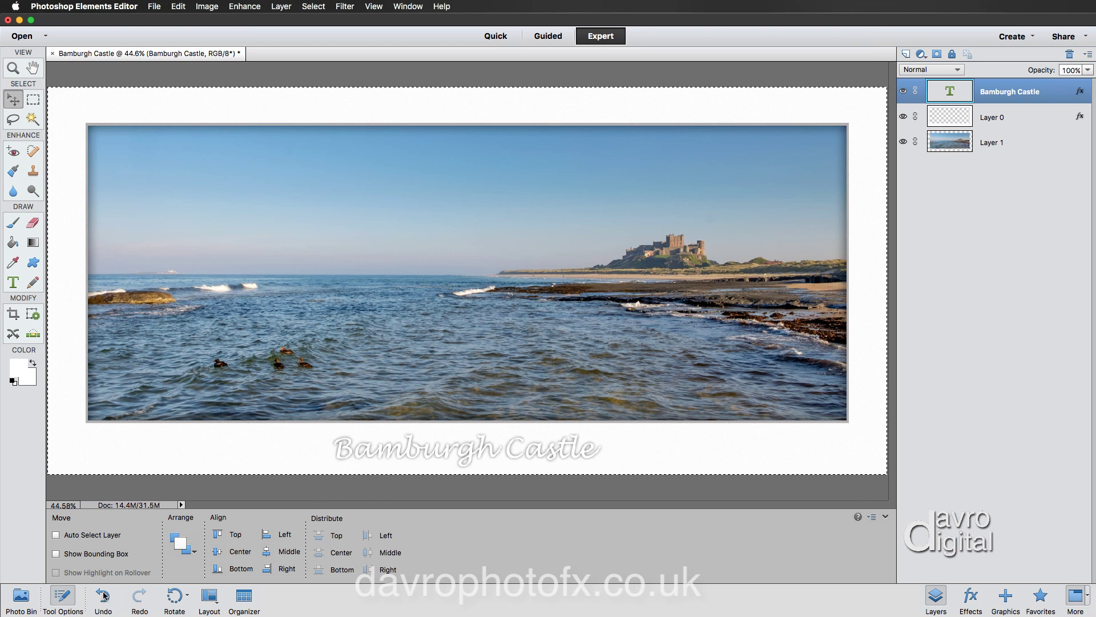
pyautogui.click(61, 596)
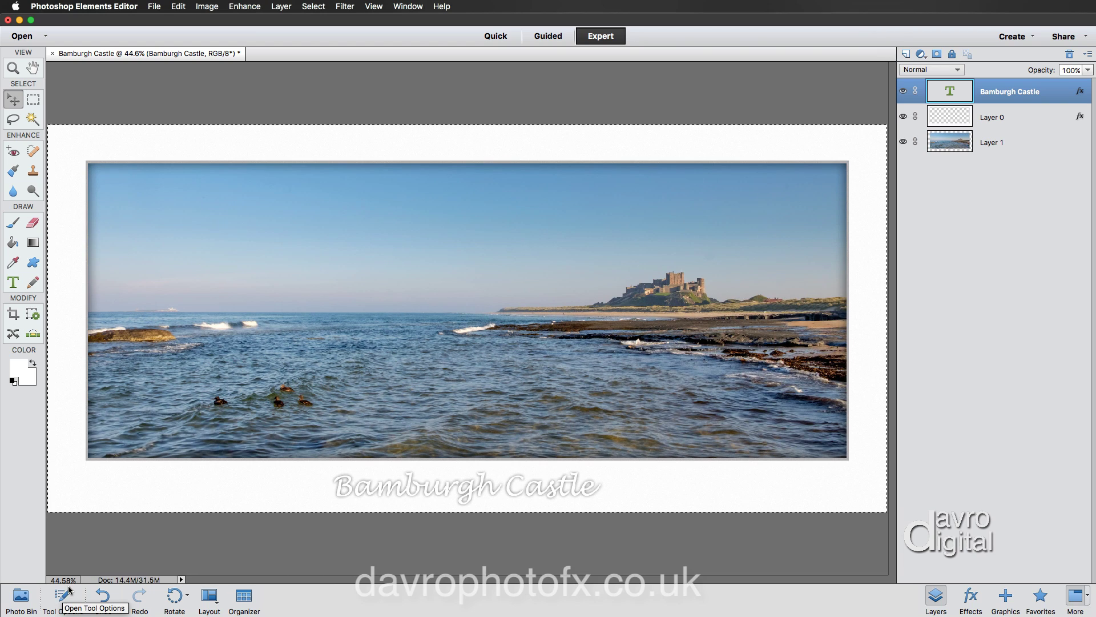
pyautogui.press('super+d')
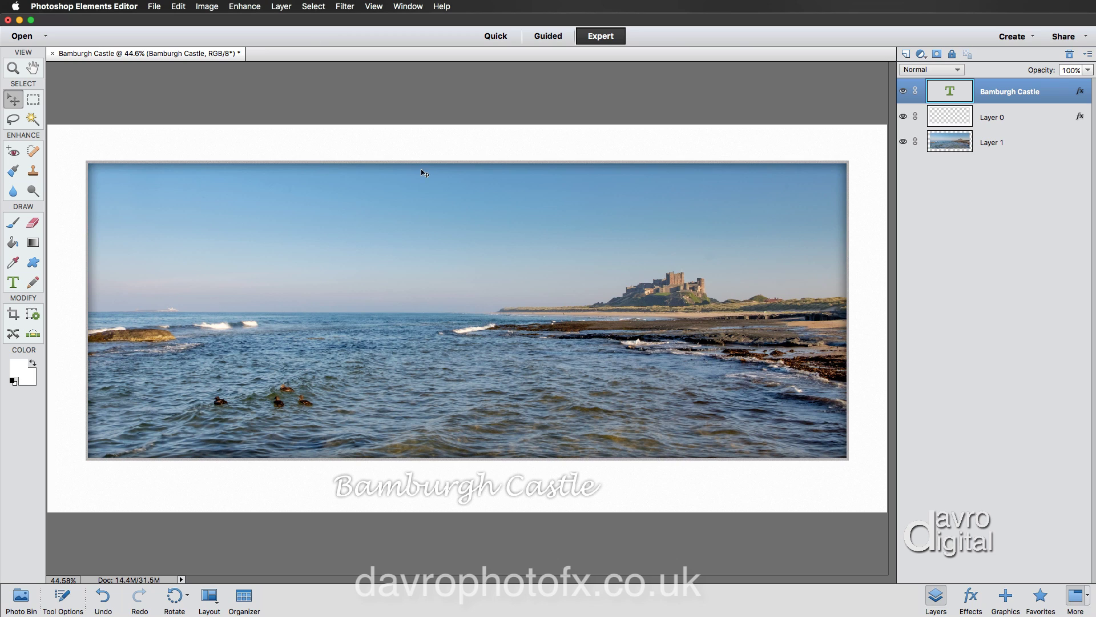
# Hide the side panels, change the area around the canvas to black and fit the framed panorama on screen.
pyautogui.press('Tab')
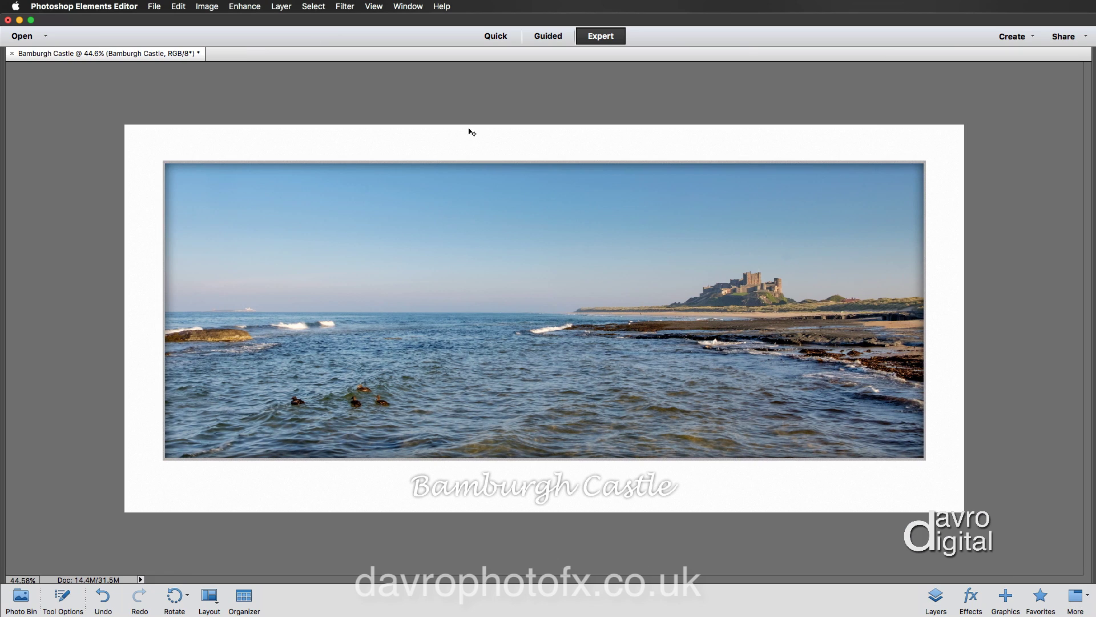
pyautogui.rightClick(472, 91)
pyautogui.click(510, 107)
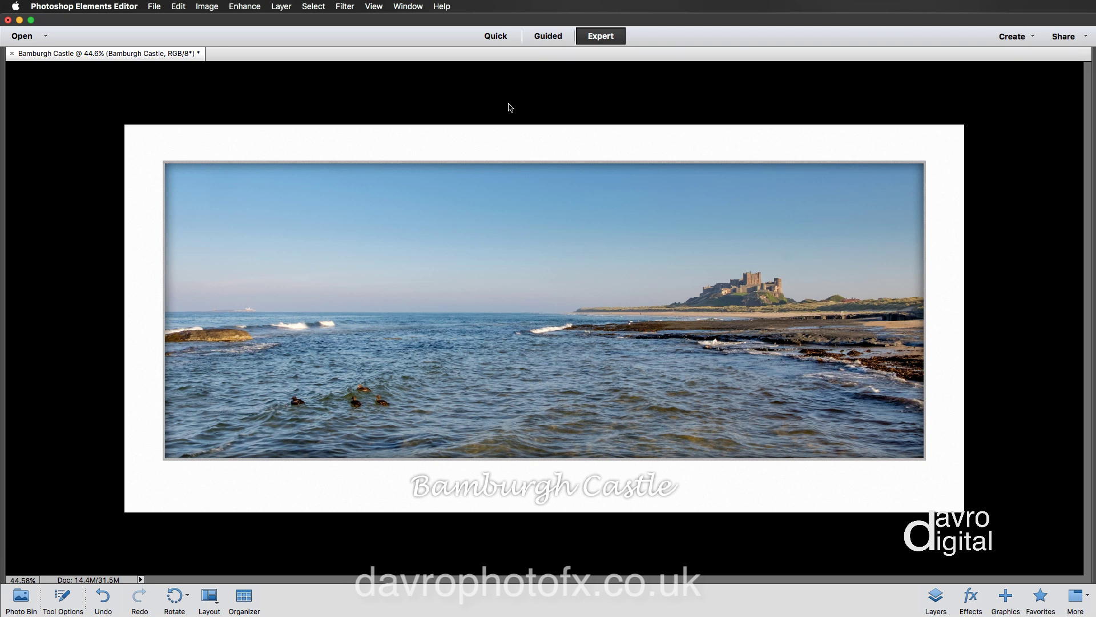
pyautogui.press('super+0')
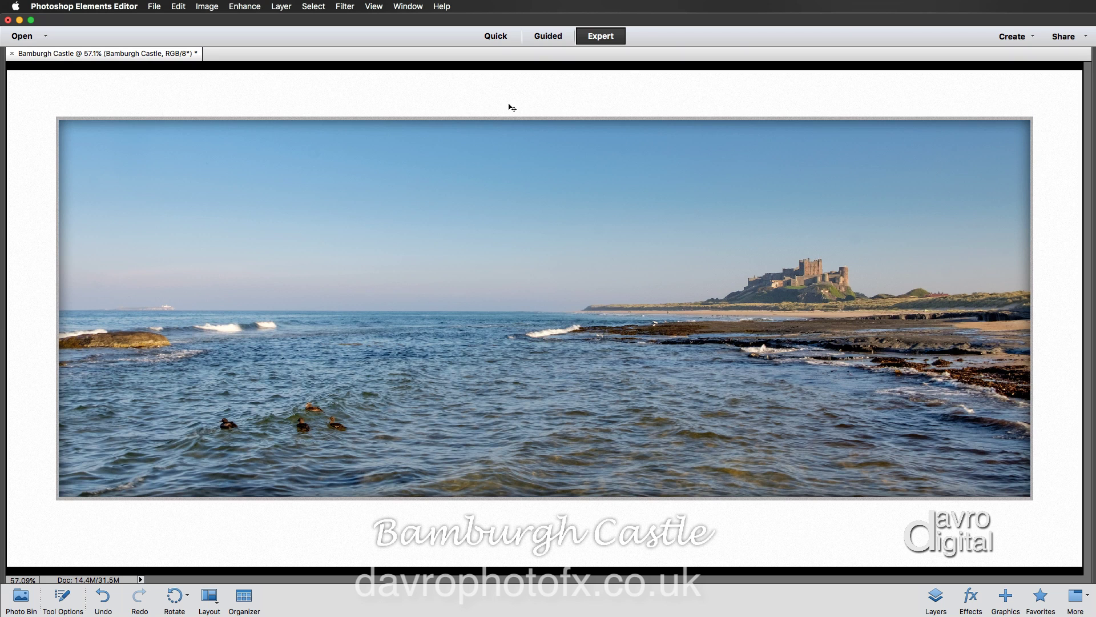